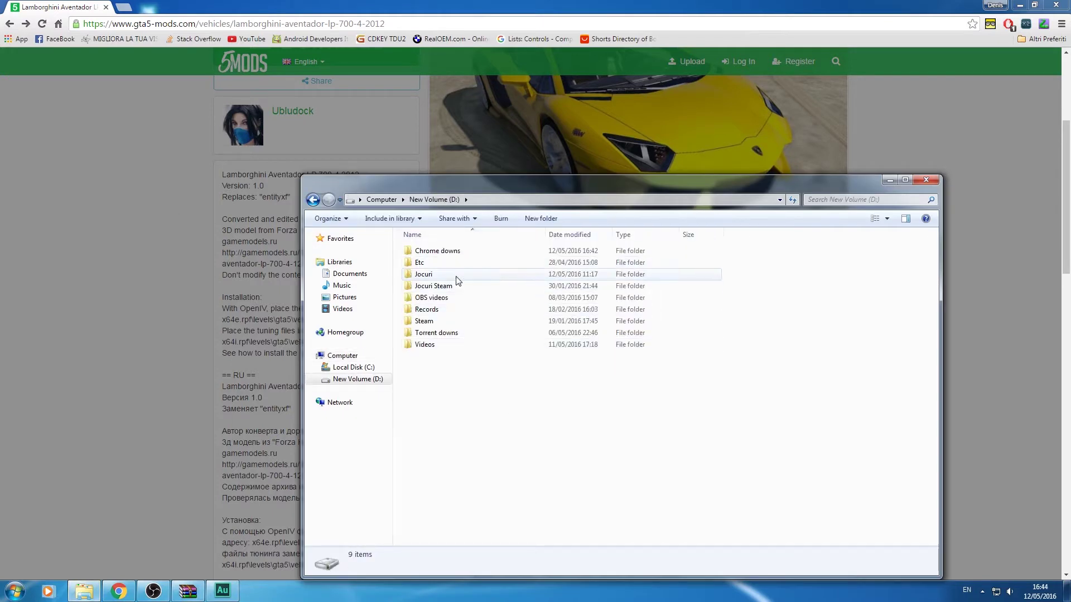
Open the Jocuri folder on drive D: and examine the game files in the GTA 5 Online folder
{"action": "double_click", "coordinate": [453, 275]}
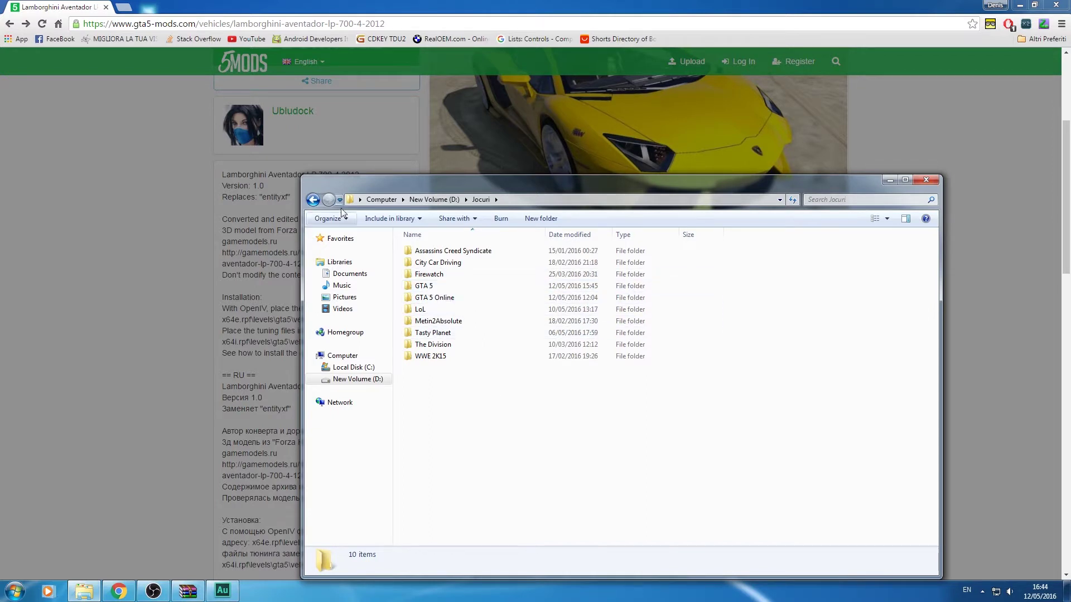
{"action": "double_click", "coordinate": [424, 286]}
{"action": "left_click", "coordinate": [312, 199]}
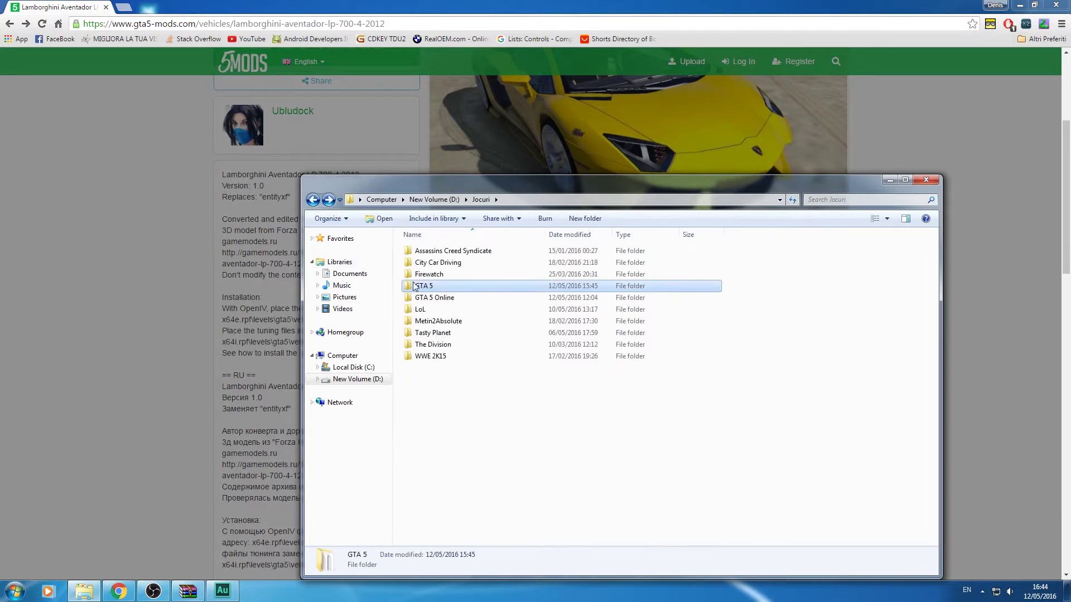
{"action": "double_click", "coordinate": [446, 298]}
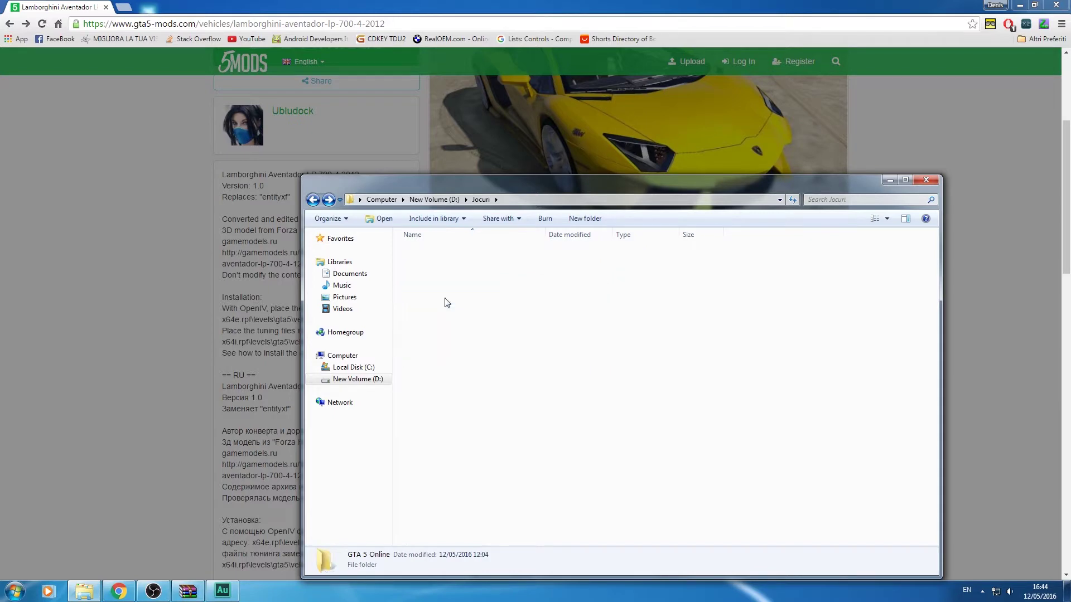
{"action": "scroll", "coordinate": [446, 319], "scroll_direction": "down", "scroll_amount": 4}
{"action": "scroll", "coordinate": [446, 320], "scroll_direction": "up", "scroll_amount": 4}
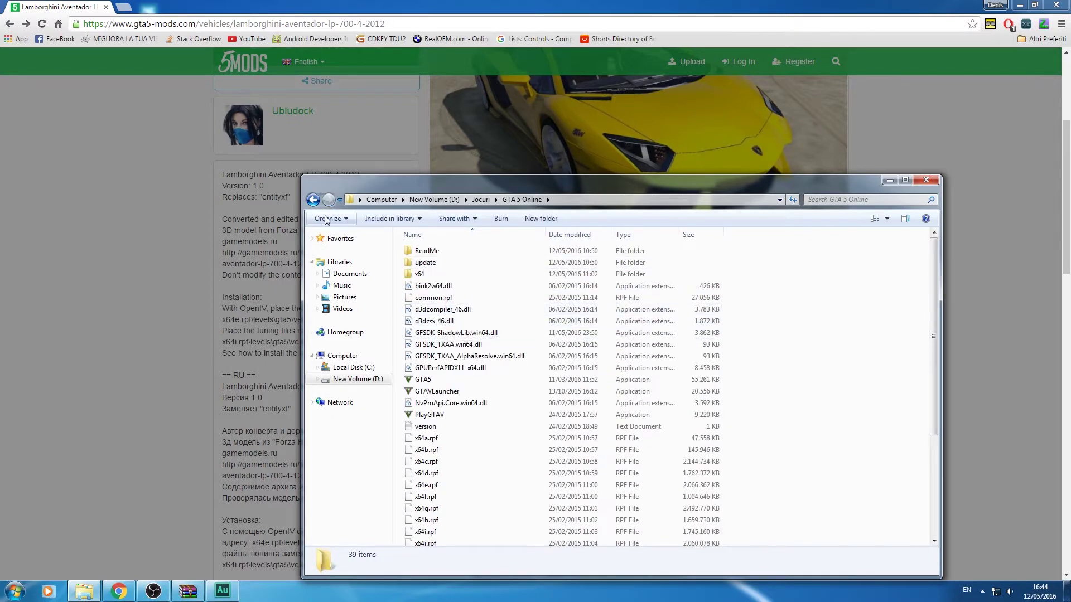
{"action": "key", "text": "BackSpace"}
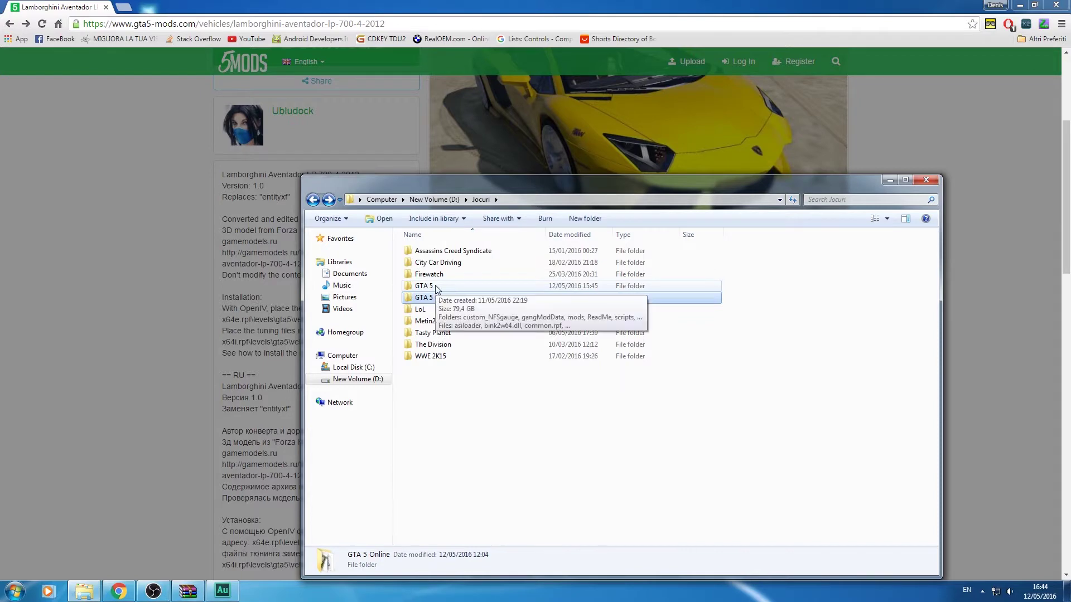
{"action": "double_click", "coordinate": [438, 298]}
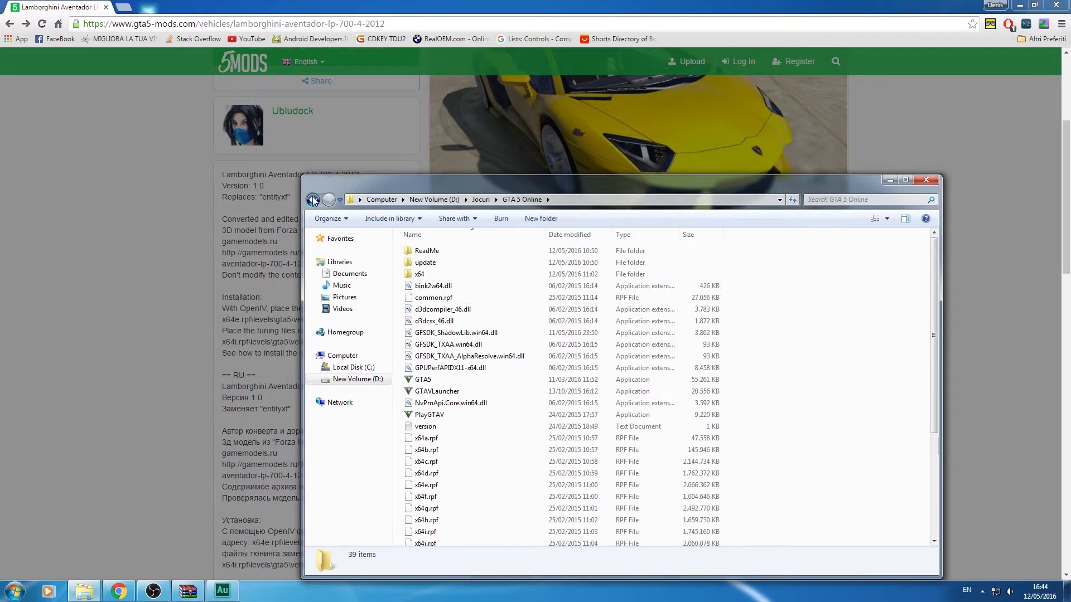
{"action": "left_click", "coordinate": [312, 201]}
Open the GTA 5 folder and examine the contents of its mods and scripts subfolders
{"action": "double_click", "coordinate": [442, 287]}
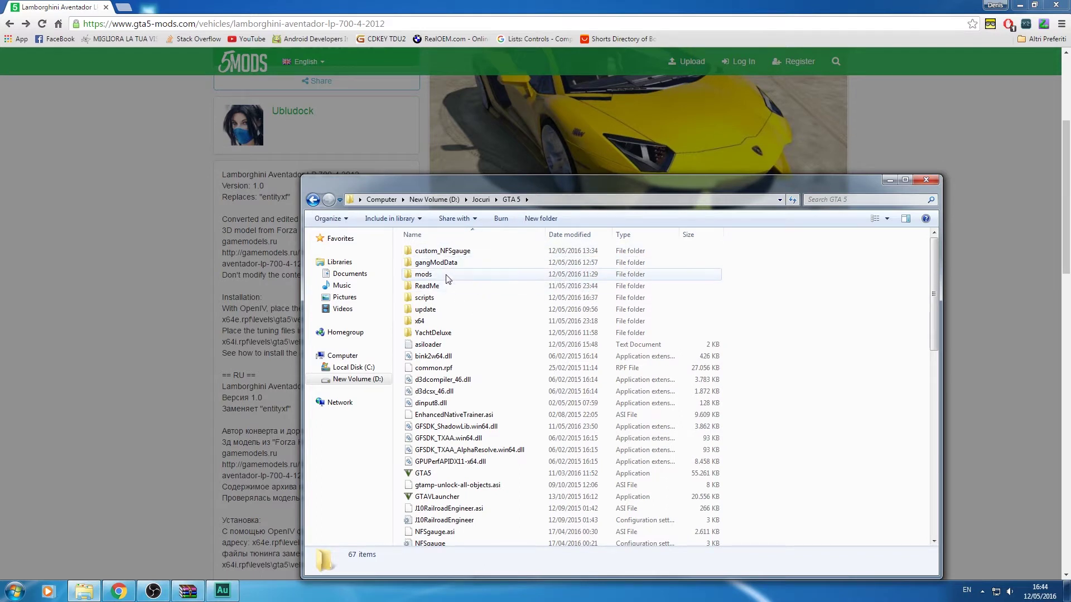
{"action": "mouse_move", "coordinate": [445, 279]}
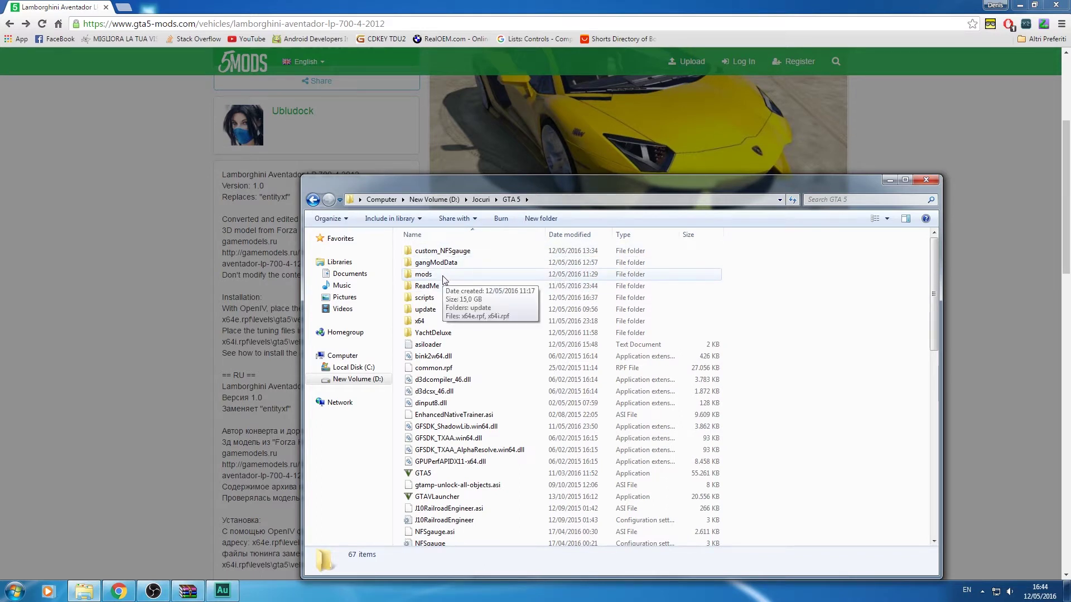
{"action": "double_click", "coordinate": [443, 277]}
{"action": "key", "text": "BackSpace"}
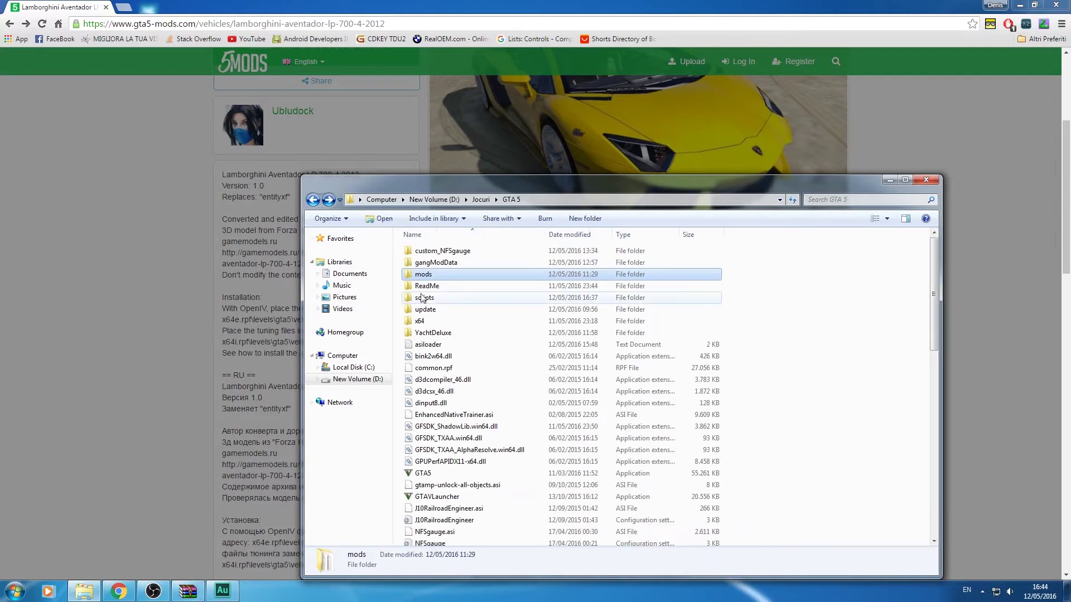
{"action": "double_click", "coordinate": [422, 299]}
{"action": "scroll", "coordinate": [484, 304], "scroll_direction": "down", "scroll_amount": 3}
{"action": "scroll", "coordinate": [485, 312], "scroll_direction": "up", "scroll_amount": 3}
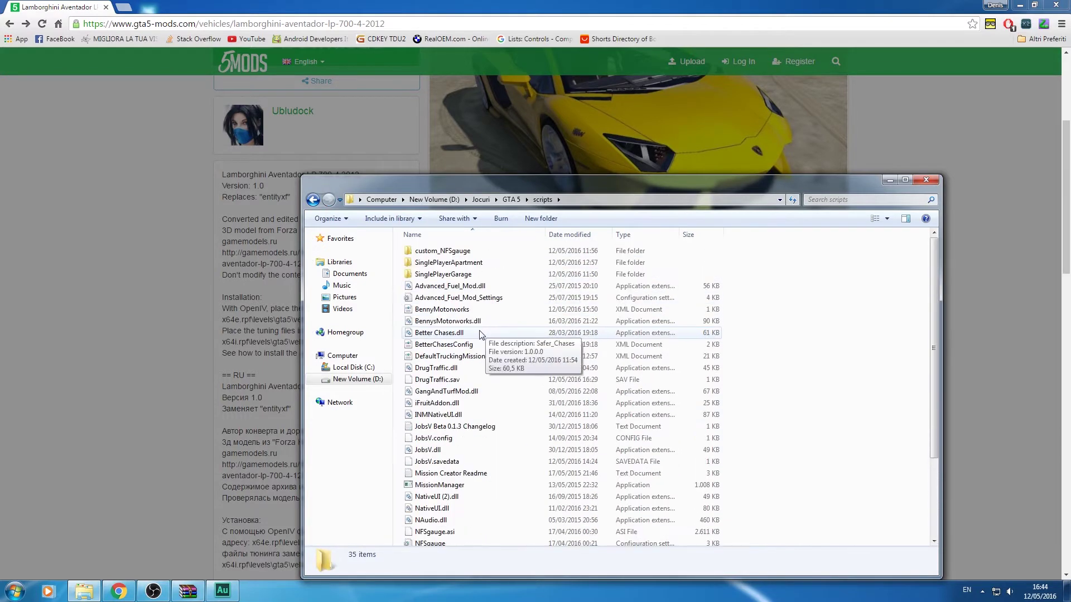
{"action": "left_click", "coordinate": [312, 199]}
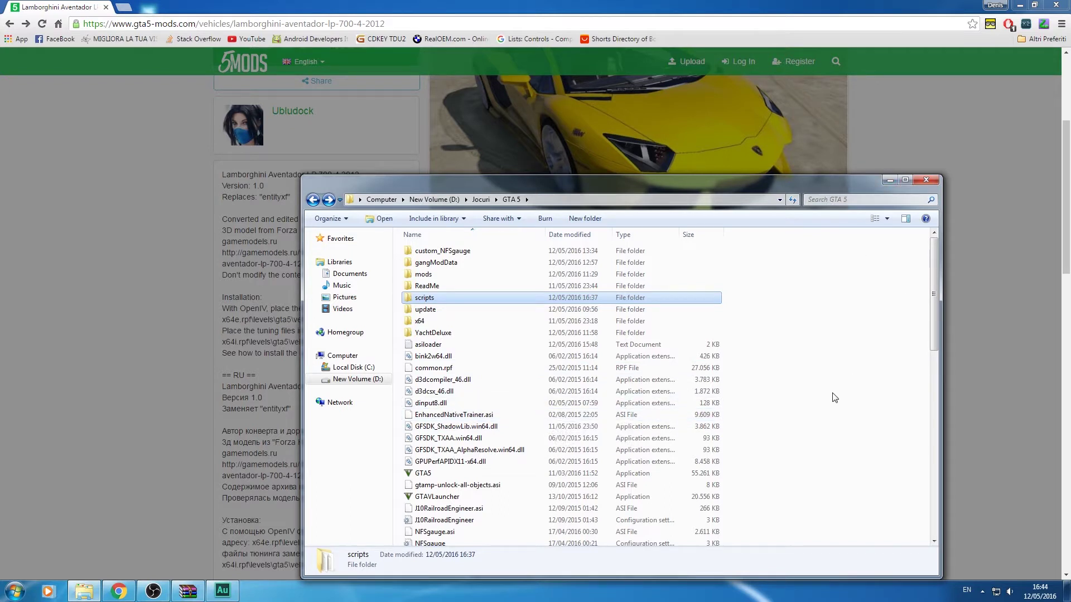
Open readme.txt from the 658a01-lambo.rar archive in WinRAR and read the installation instructions for the car and tuning files
{"action": "left_click", "coordinate": [888, 182]}
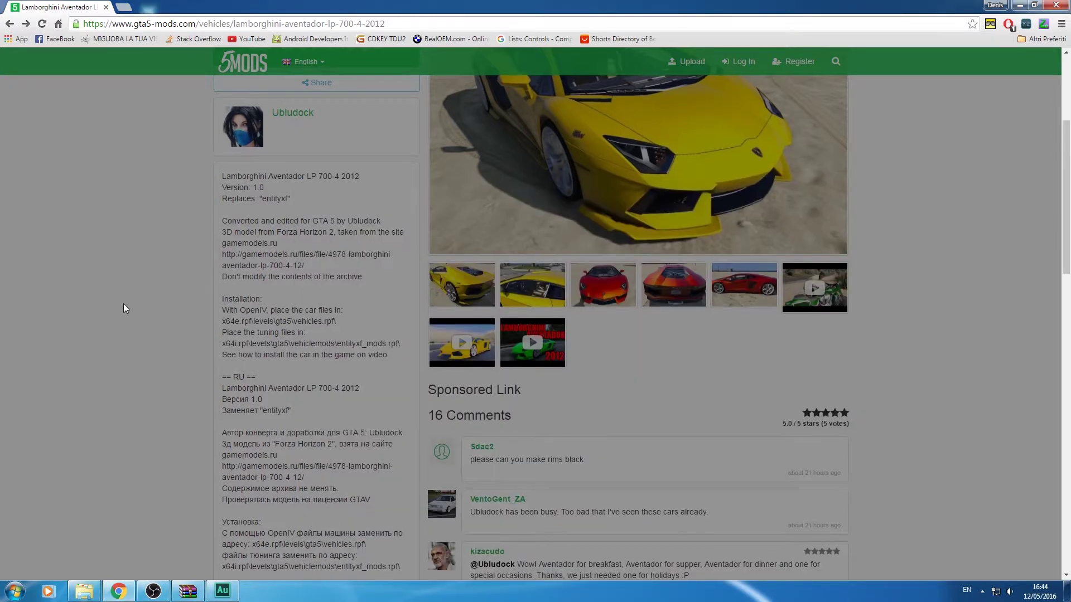
{"action": "scroll", "coordinate": [123, 305], "scroll_direction": "up", "scroll_amount": 4}
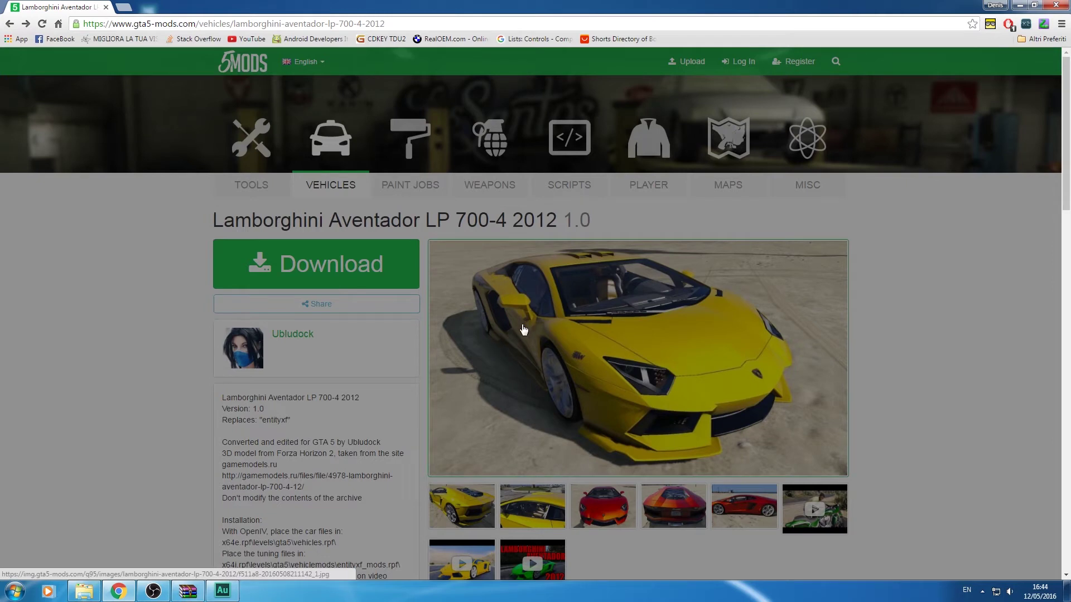
{"action": "left_click", "coordinate": [186, 591]}
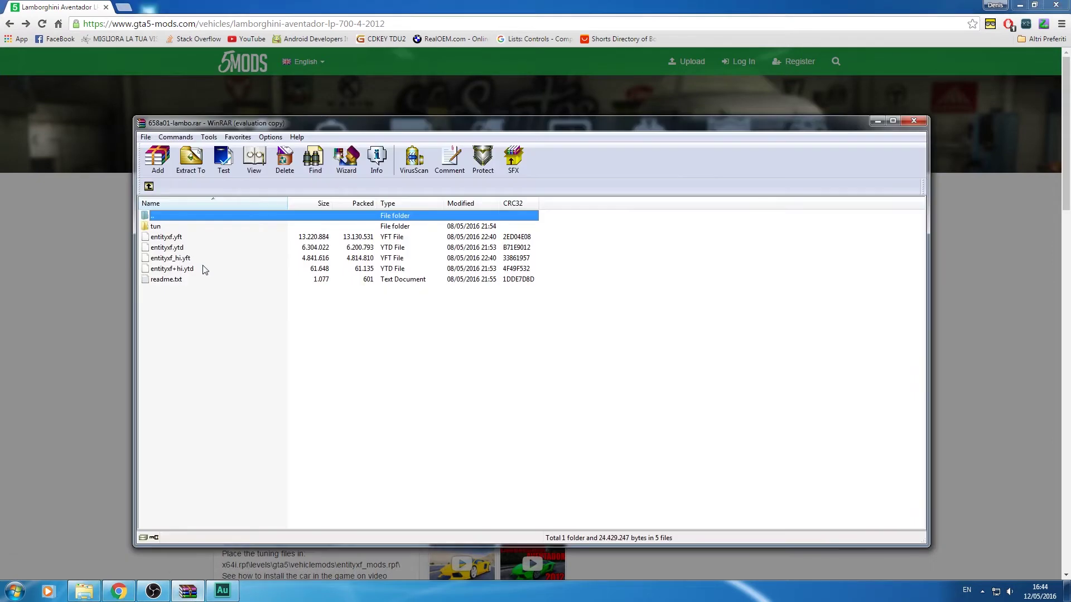
{"action": "double_click", "coordinate": [167, 278]}
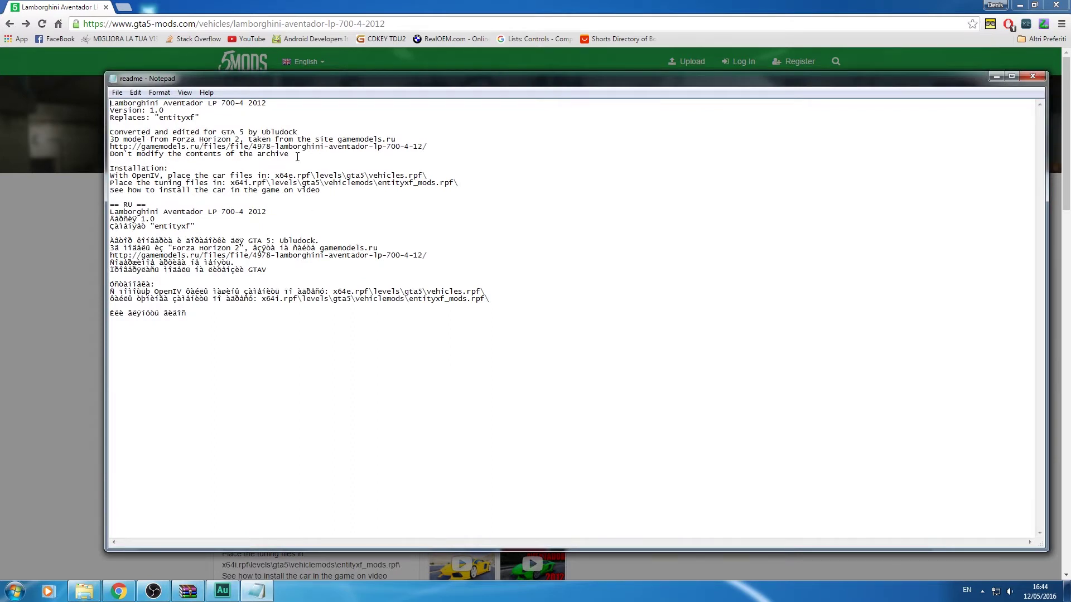
{"action": "left_click_drag", "start_coordinate": [111, 168], "coordinate": [334, 199]}
{"action": "left_click", "coordinate": [337, 200]}
Launch OpenIV for the Windows version of Grand Theft Auto V and move its window clear of the readme's installation lines
{"action": "left_click", "coordinate": [16, 591]}
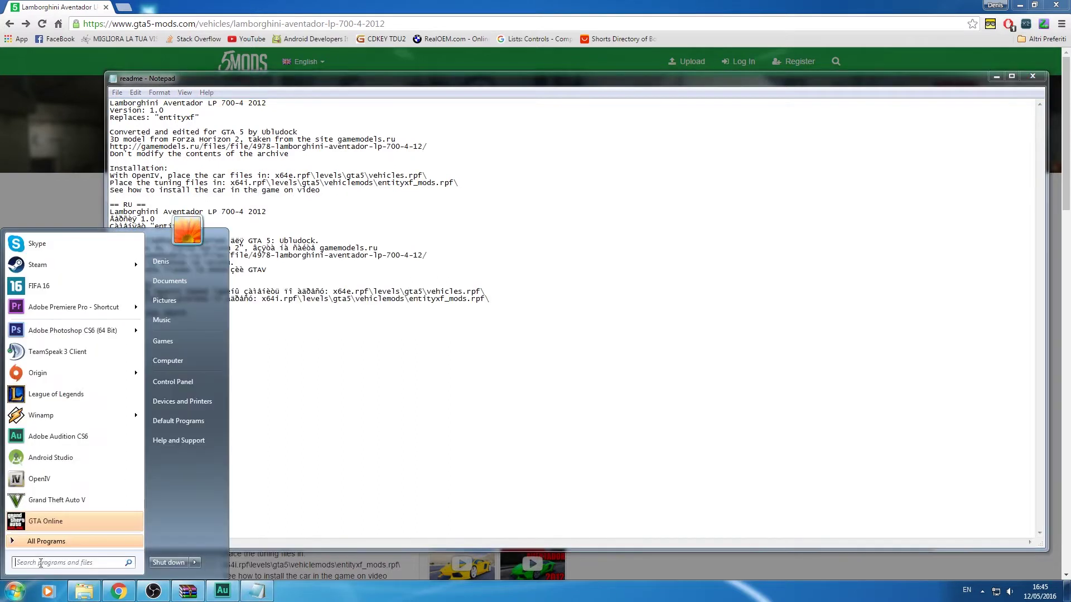
{"action": "left_click", "coordinate": [43, 481]}
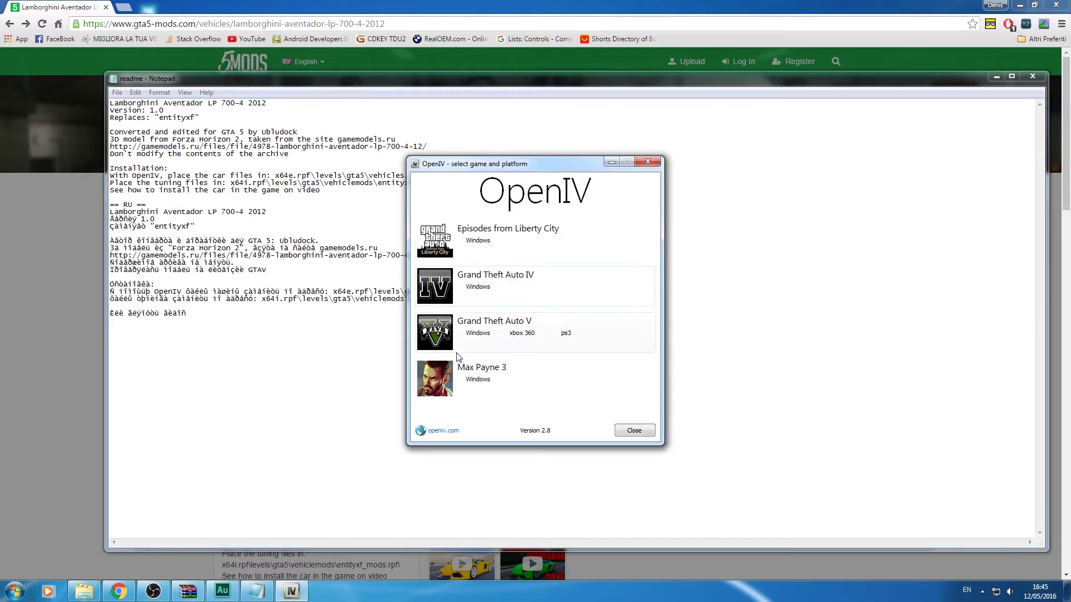
{"action": "left_click", "coordinate": [478, 333]}
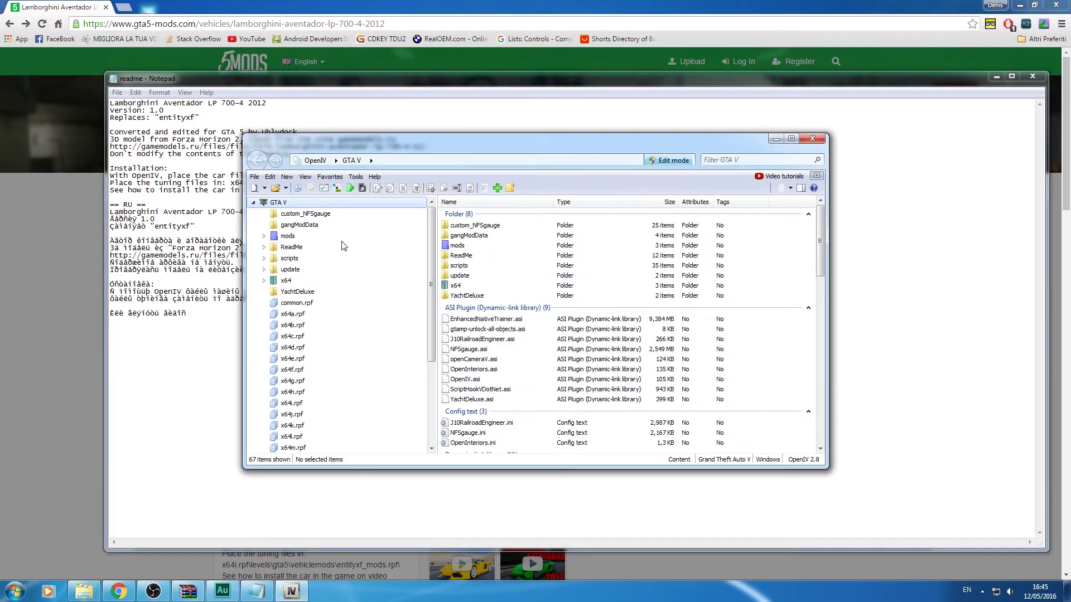
{"action": "left_click_drag", "start_coordinate": [428, 149], "coordinate": [555, 225]}
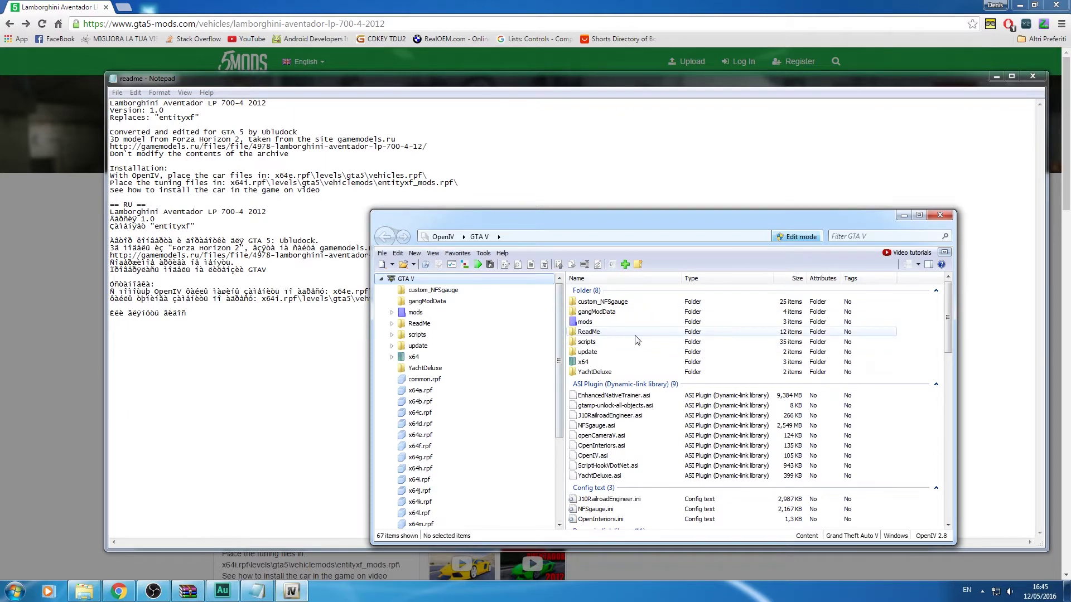
Switch to File Explorer, check inside the GTA 5 update folder, and copy that folder to the clipboard
{"action": "left_click", "coordinate": [83, 591]}
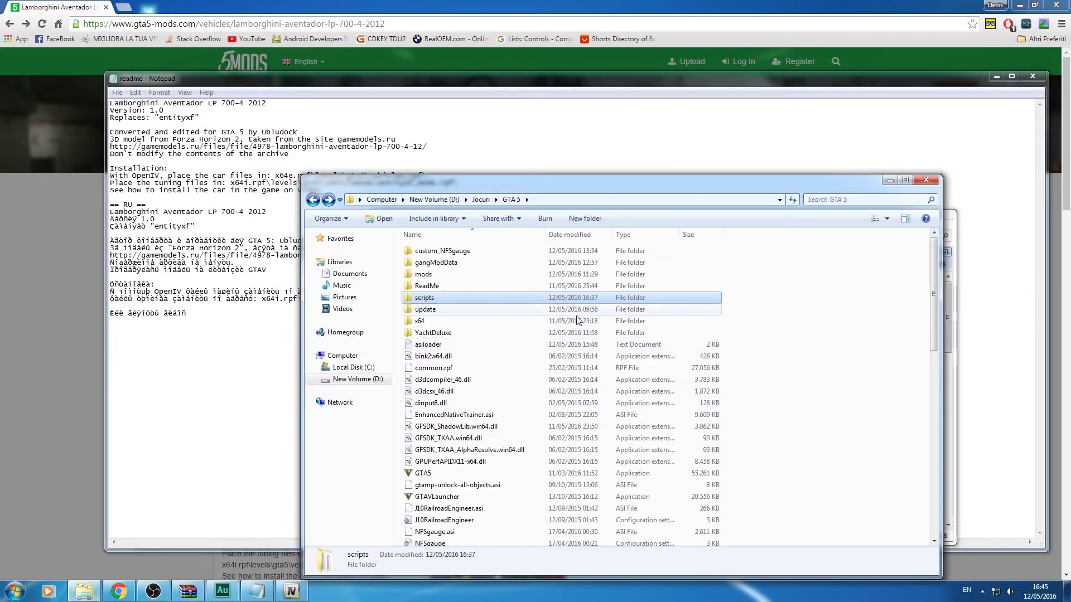
{"action": "double_click", "coordinate": [436, 309]}
{"action": "left_click", "coordinate": [437, 255]}
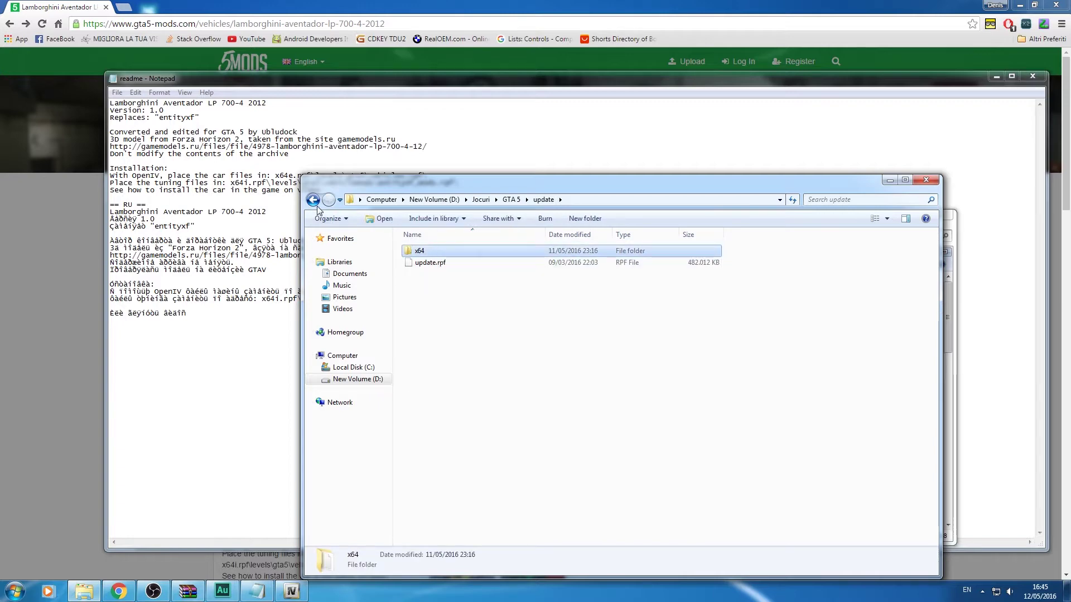
{"action": "key", "text": "BackSpace"}
{"action": "right_click", "coordinate": [430, 312]}
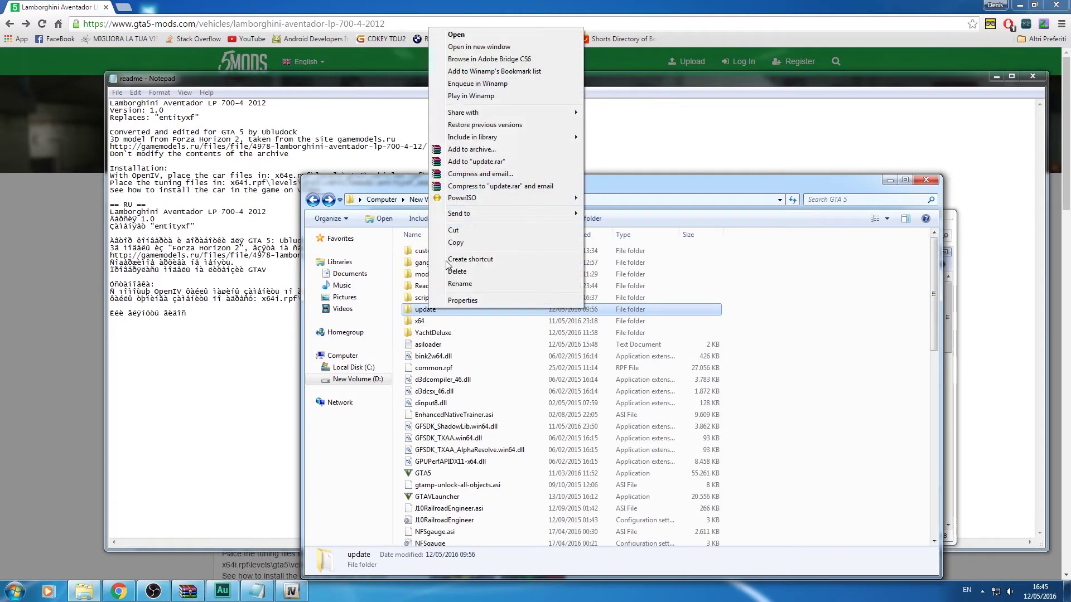
{"action": "left_click", "coordinate": [449, 246]}
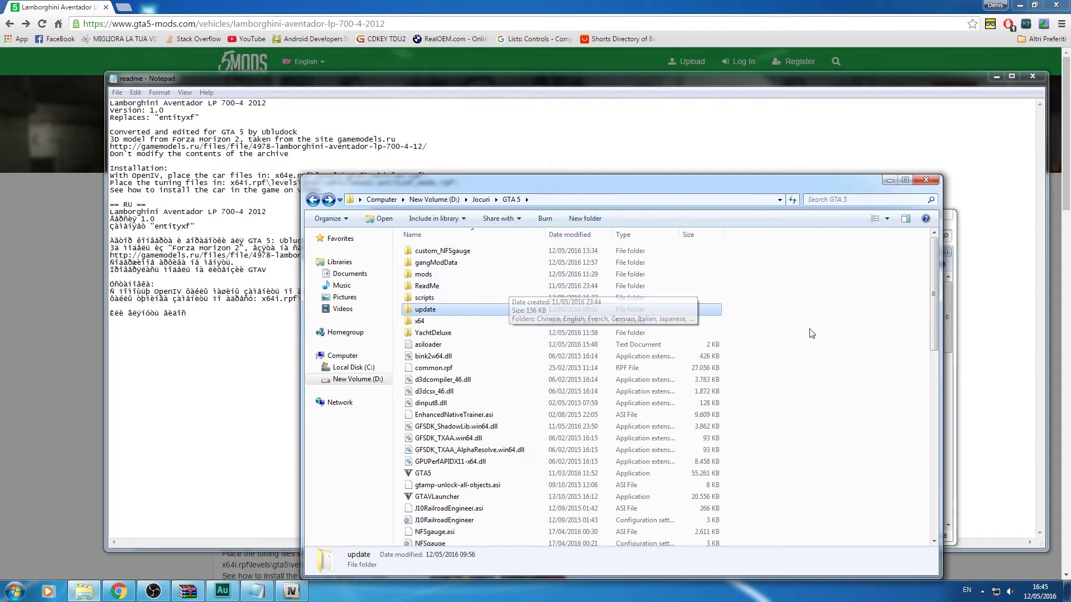
Examine the mods folder inside GTA 5, including its update subfolder, and look at the option for creating a new folder
{"action": "double_click", "coordinate": [469, 275]}
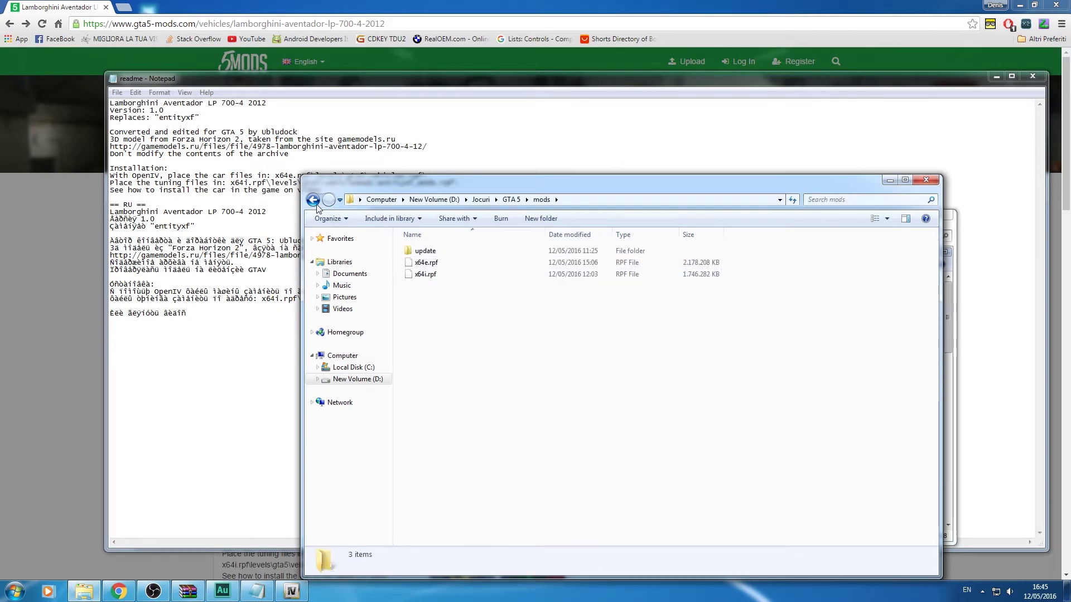
{"action": "key", "text": "BackSpace"}
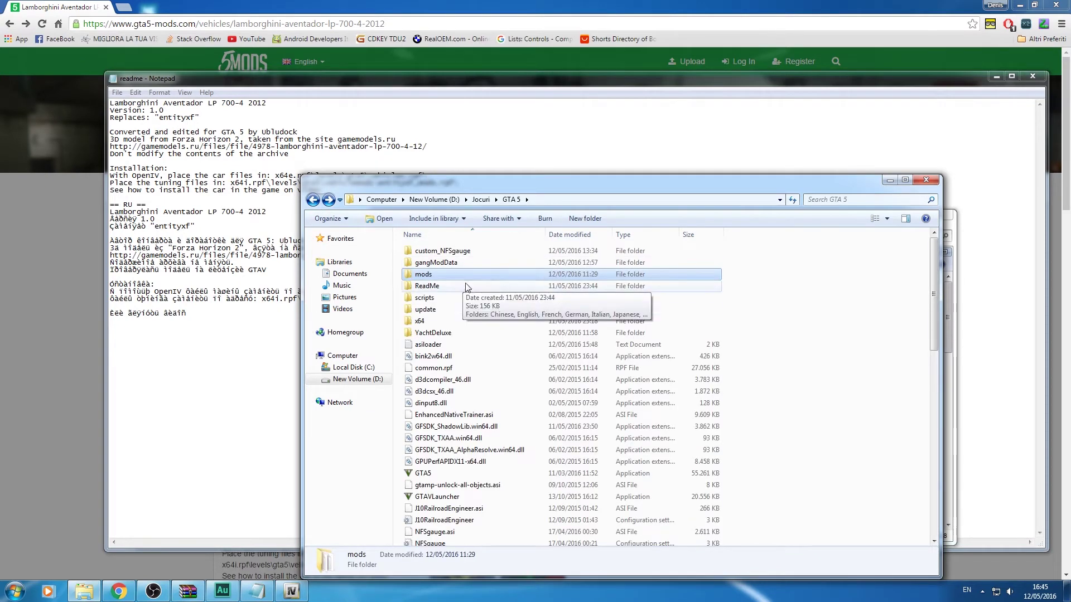
{"action": "right_click", "coordinate": [803, 363]}
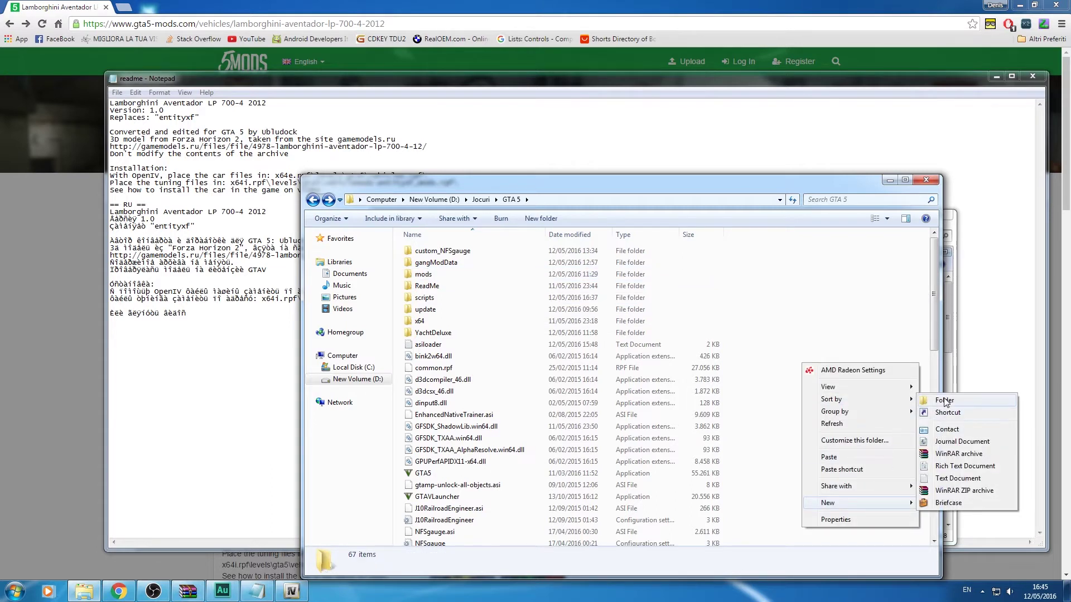
{"action": "double_click", "coordinate": [426, 275]}
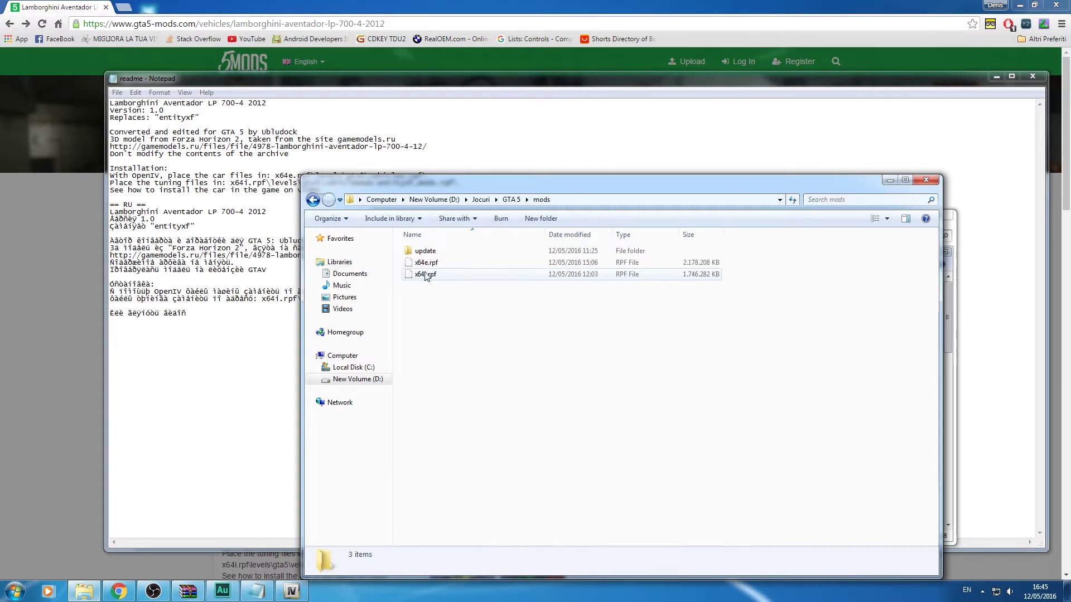
{"action": "left_click", "coordinate": [312, 201]}
{"action": "right_click", "coordinate": [432, 311]}
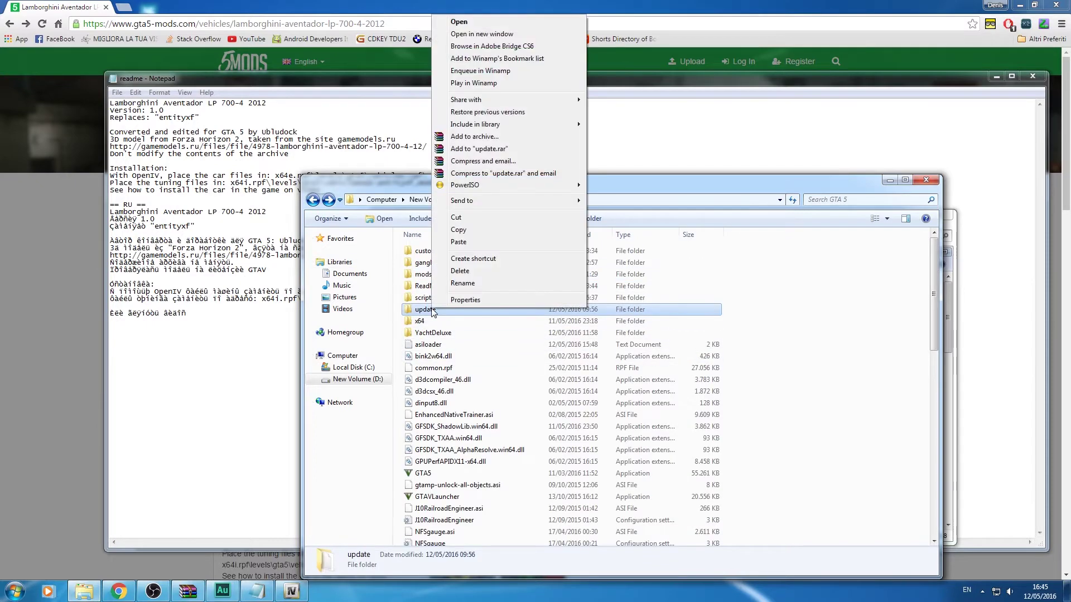
{"action": "double_click", "coordinate": [419, 276]}
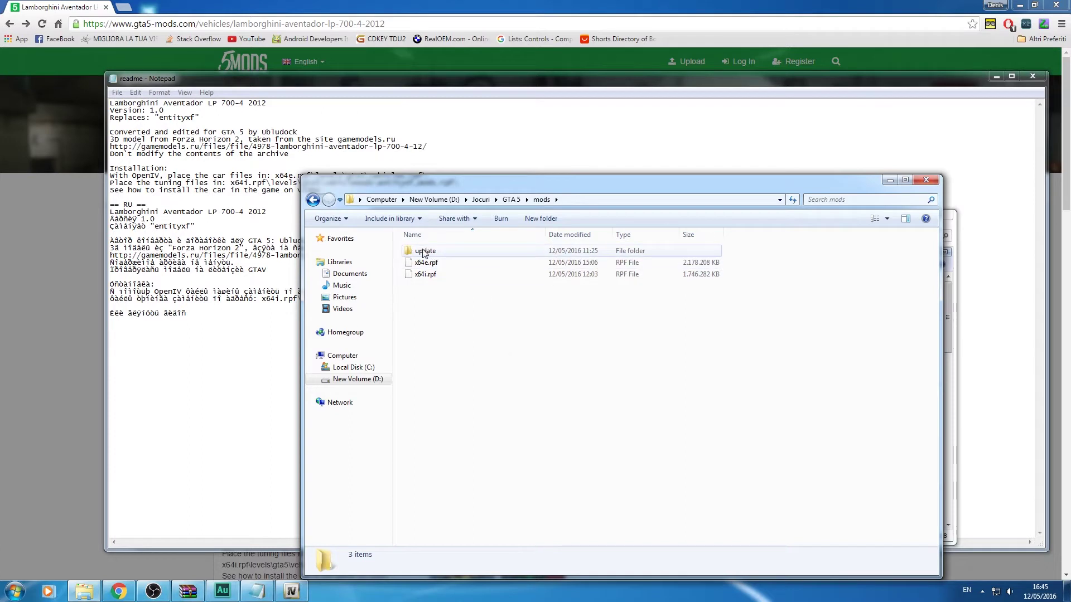
{"action": "double_click", "coordinate": [423, 252]}
{"action": "key", "text": "BackSpace"}
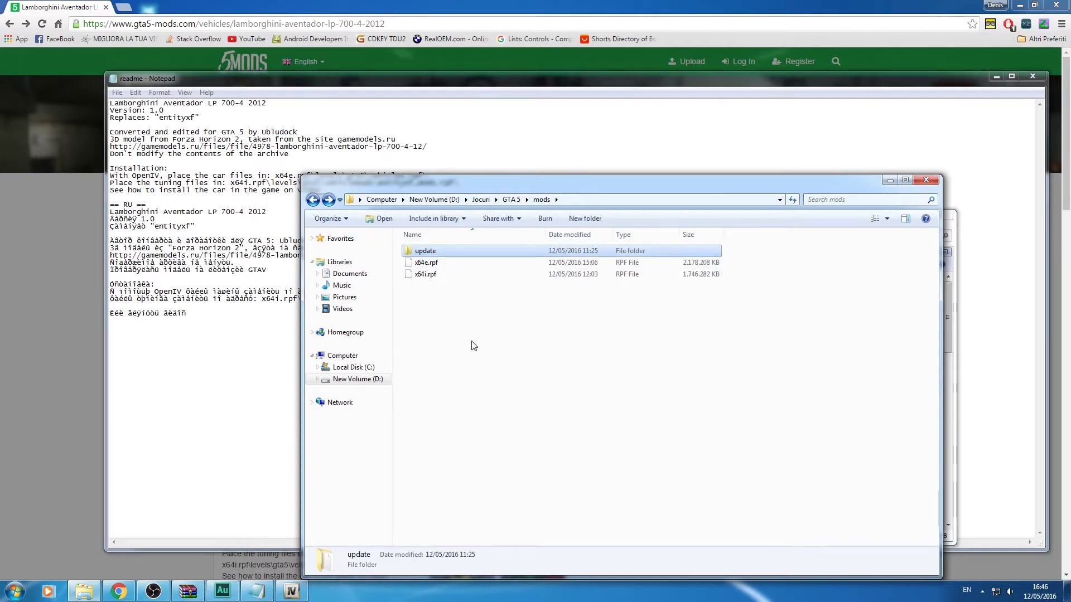
Switch to OpenIV, place its window below the readme's installation lines, and view the contents of update and x64h.rpf
{"action": "left_click", "coordinate": [291, 591]}
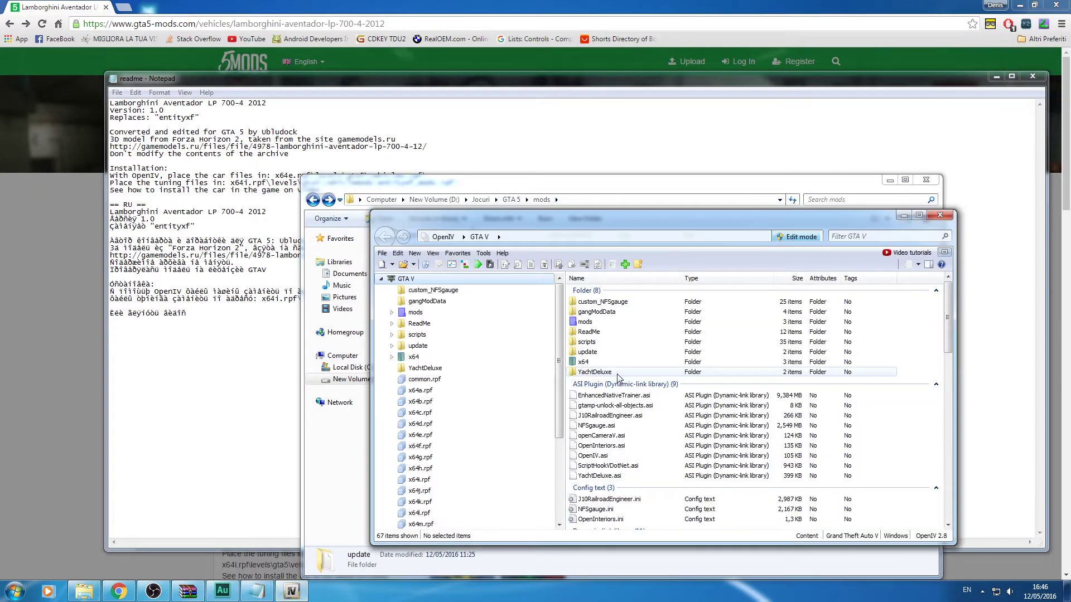
{"action": "left_click_drag", "start_coordinate": [510, 222], "coordinate": [427, 192]}
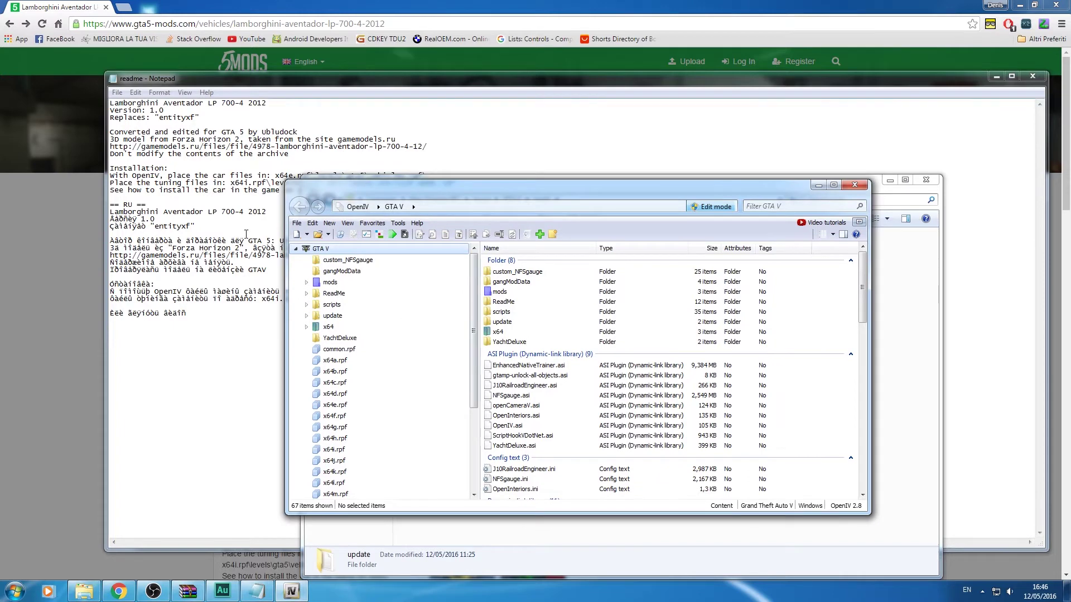
{"action": "left_click_drag", "start_coordinate": [741, 185], "coordinate": [770, 222]}
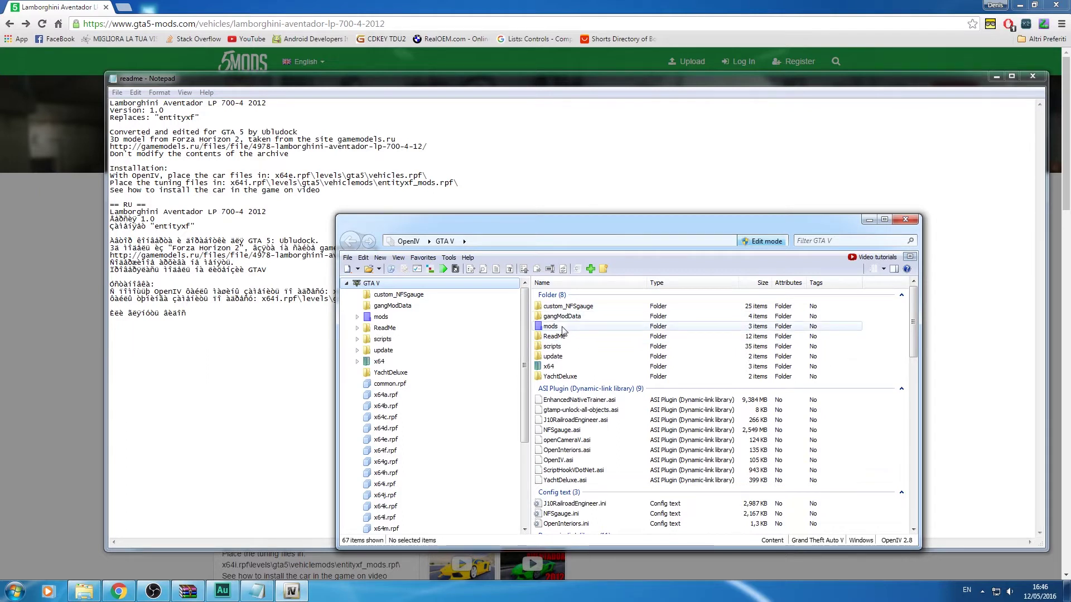
{"action": "left_click", "coordinate": [385, 351]}
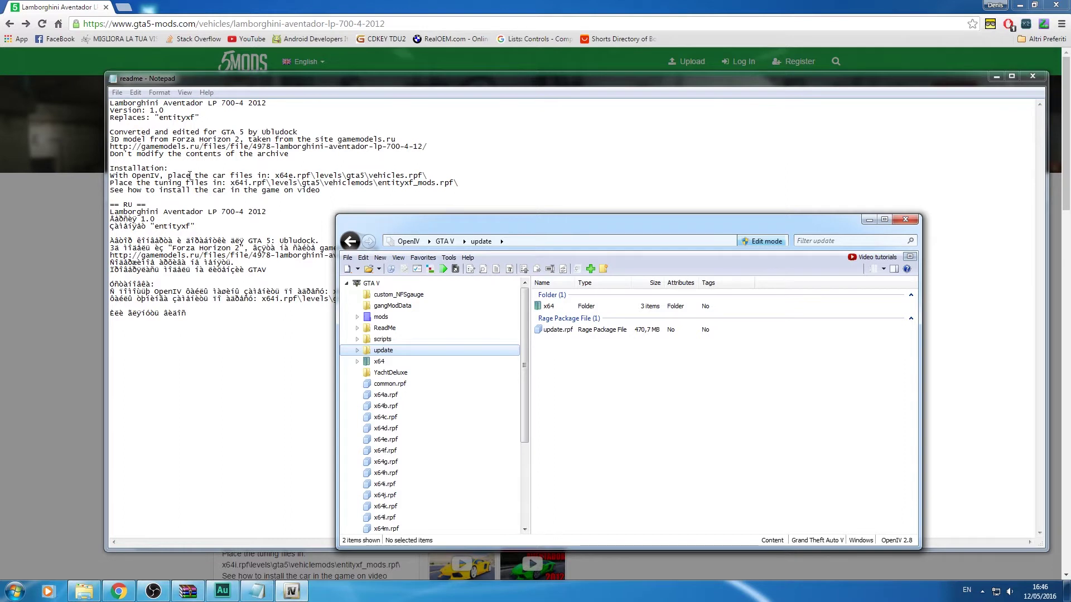
{"action": "left_click", "coordinate": [385, 473]}
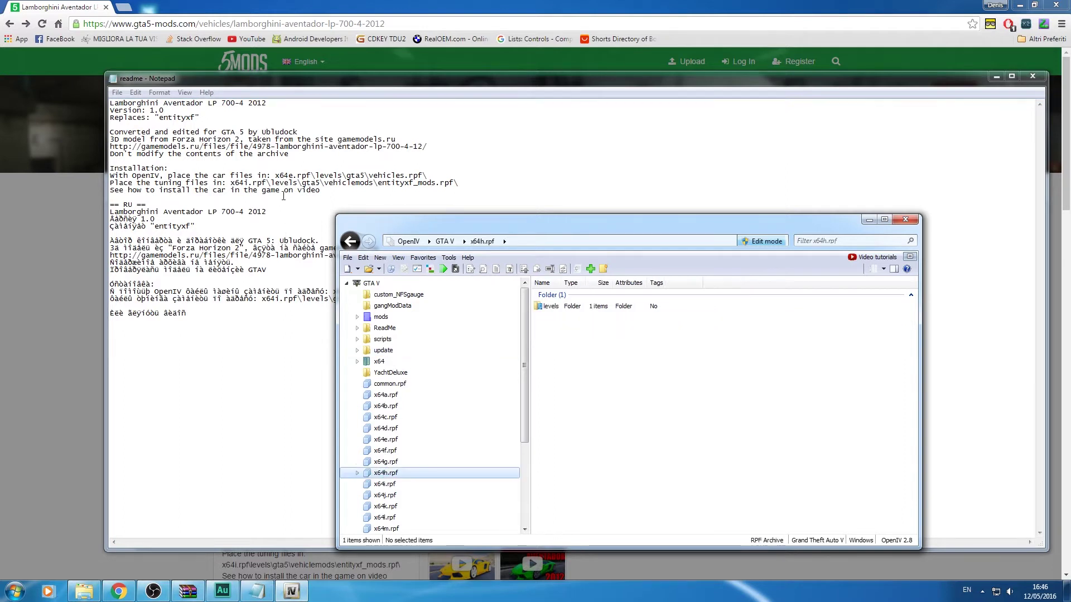
Browse the mods folder in OpenIV to x64e.rpf\levels\gta5 and open vehicles.rpf
{"action": "double_click", "coordinate": [381, 316]}
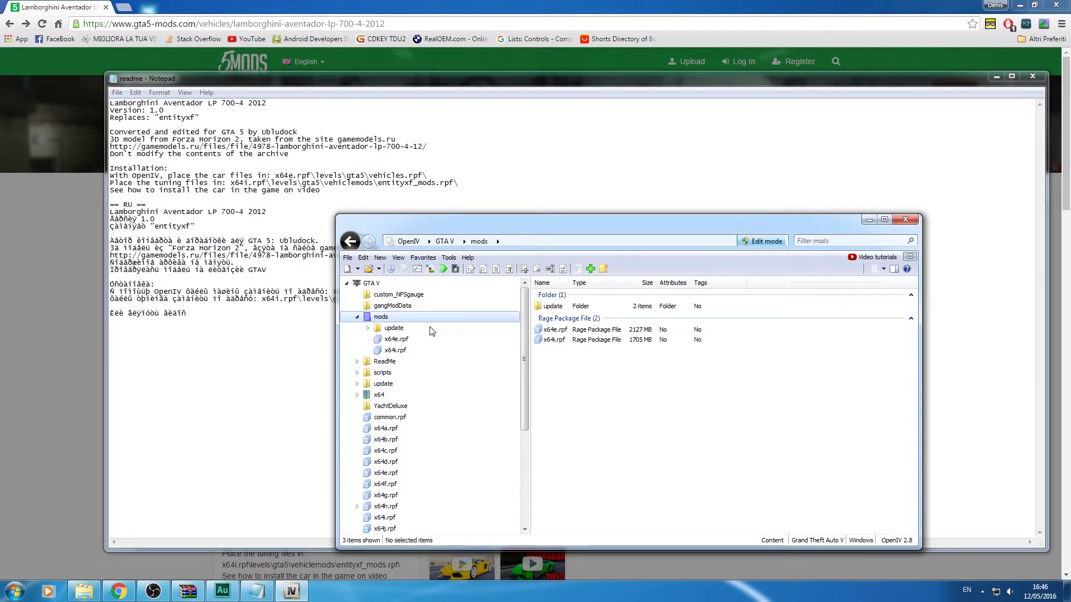
{"action": "double_click", "coordinate": [563, 330]}
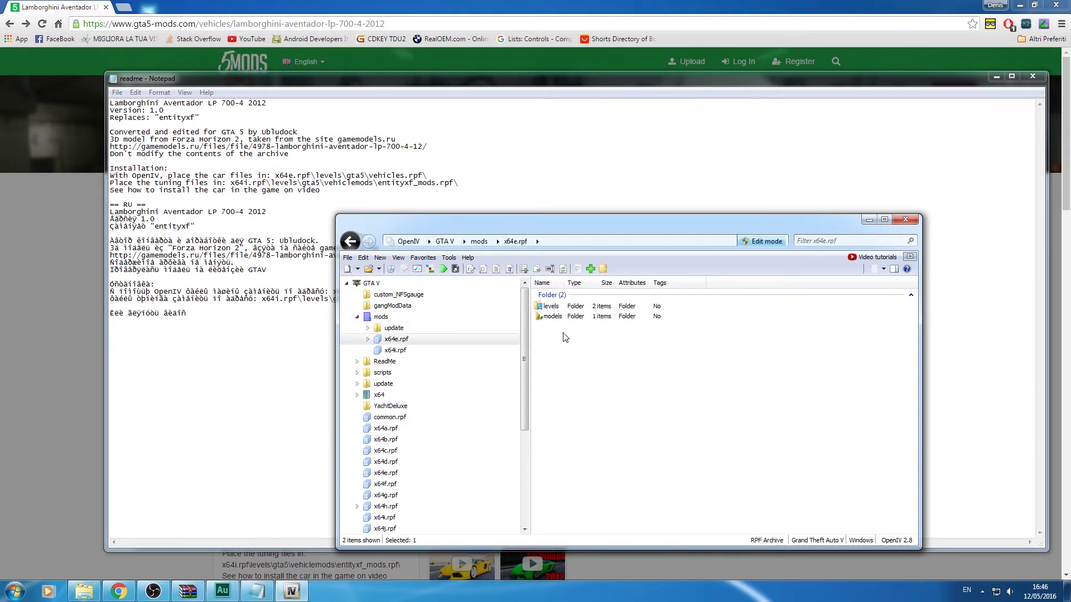
{"action": "double_click", "coordinate": [565, 312]}
{"action": "left_click", "coordinate": [551, 318]}
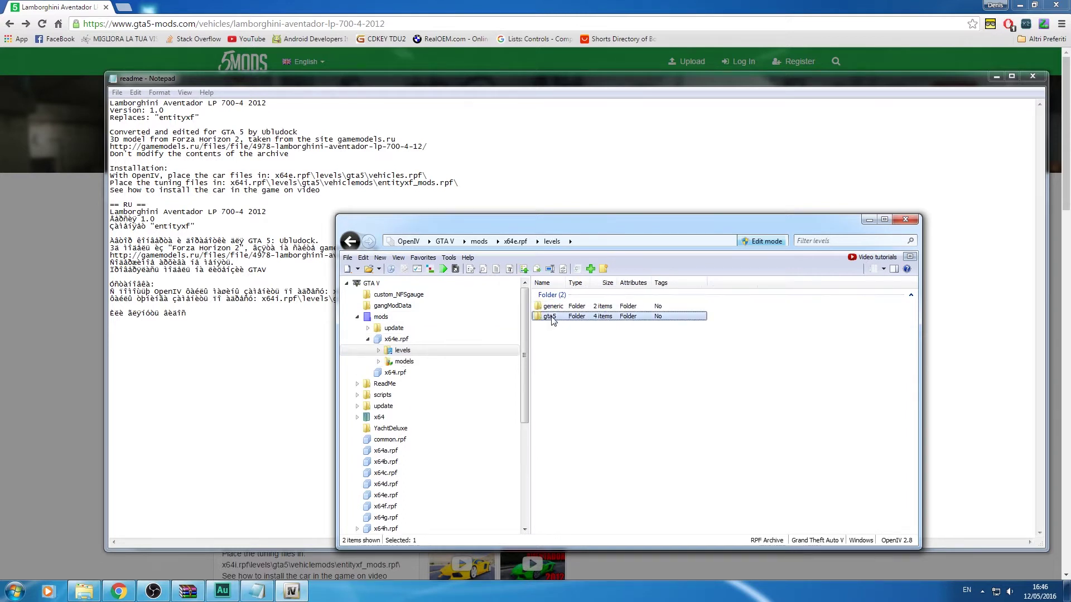
{"action": "double_click", "coordinate": [551, 317]}
{"action": "double_click", "coordinate": [559, 336]}
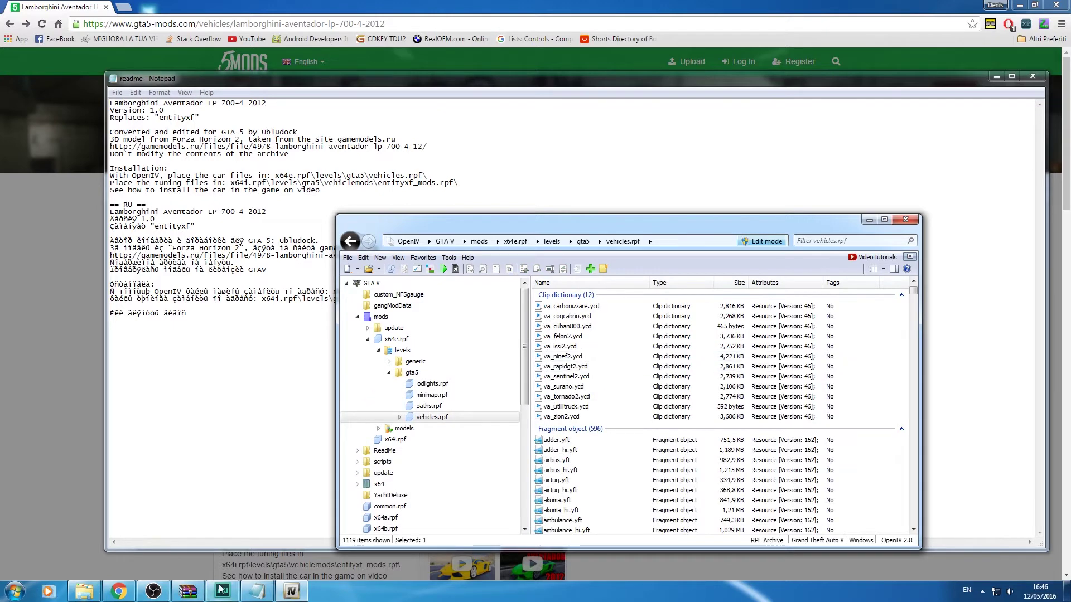
Switch to the WinRAR archive and copy the four entityxf model and texture files into OpenIV's open vehicles.rpf
{"action": "left_click", "coordinate": [188, 591]}
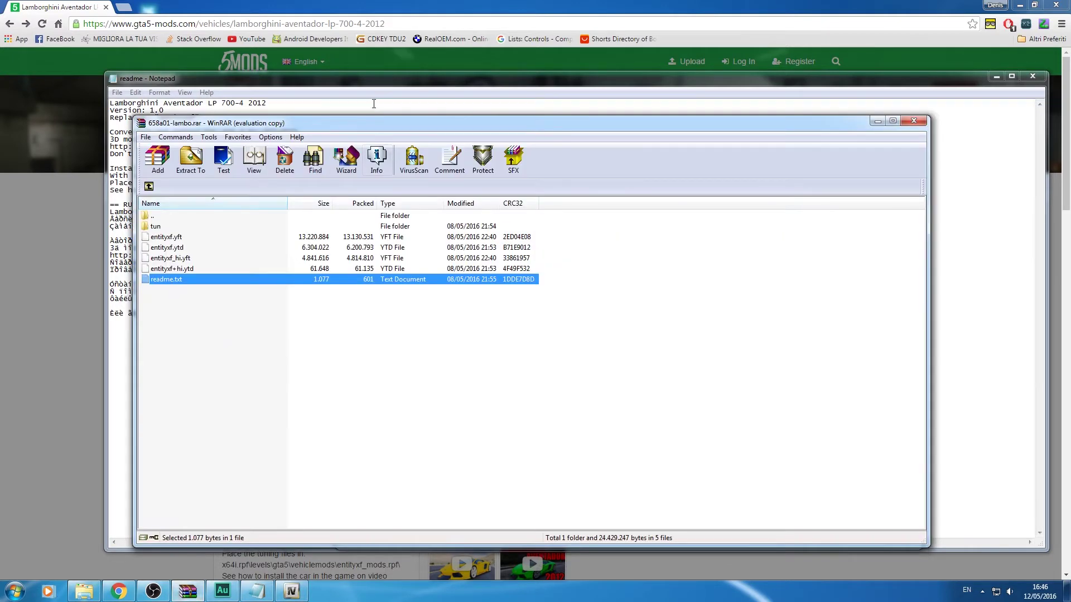
{"action": "left_click_drag", "start_coordinate": [341, 126], "coordinate": [311, 291]}
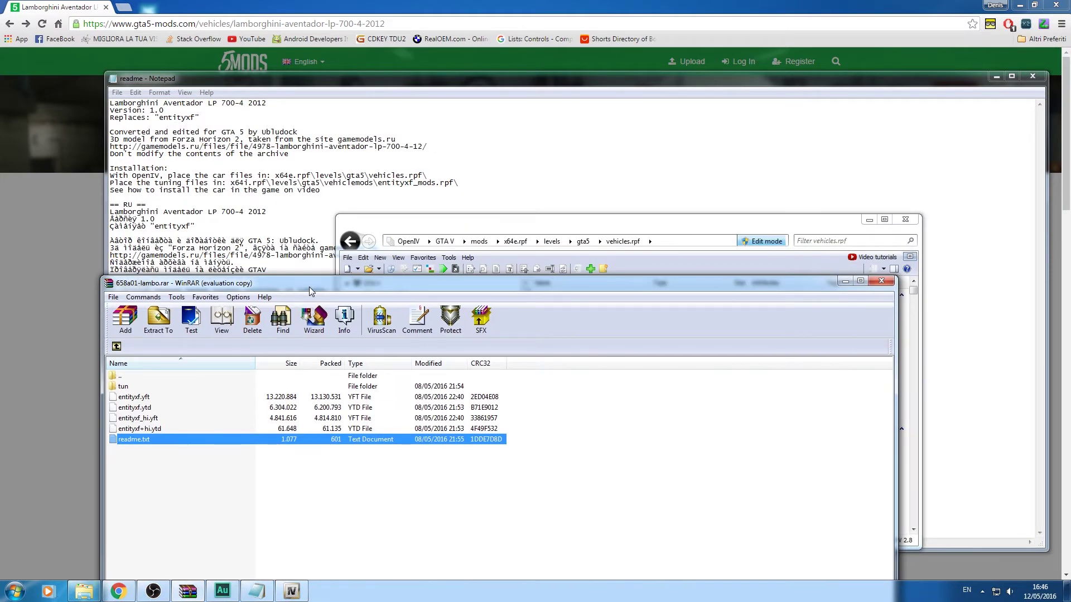
{"action": "left_click_drag", "start_coordinate": [311, 291], "coordinate": [296, 154]}
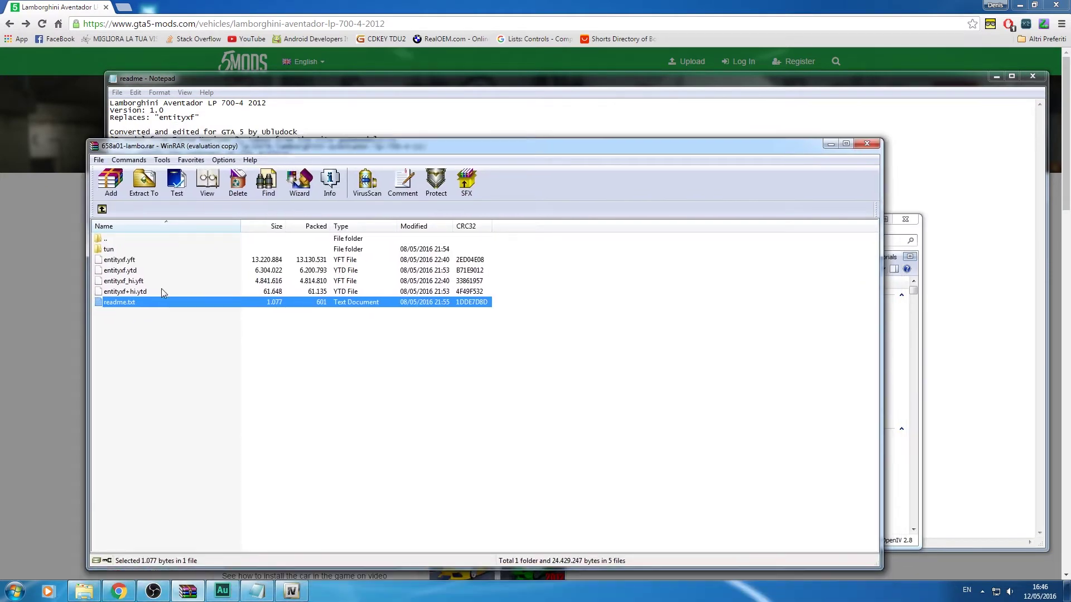
{"action": "left_click", "coordinate": [127, 272]}
{"action": "left_click", "coordinate": [134, 260], "text": "shift"}
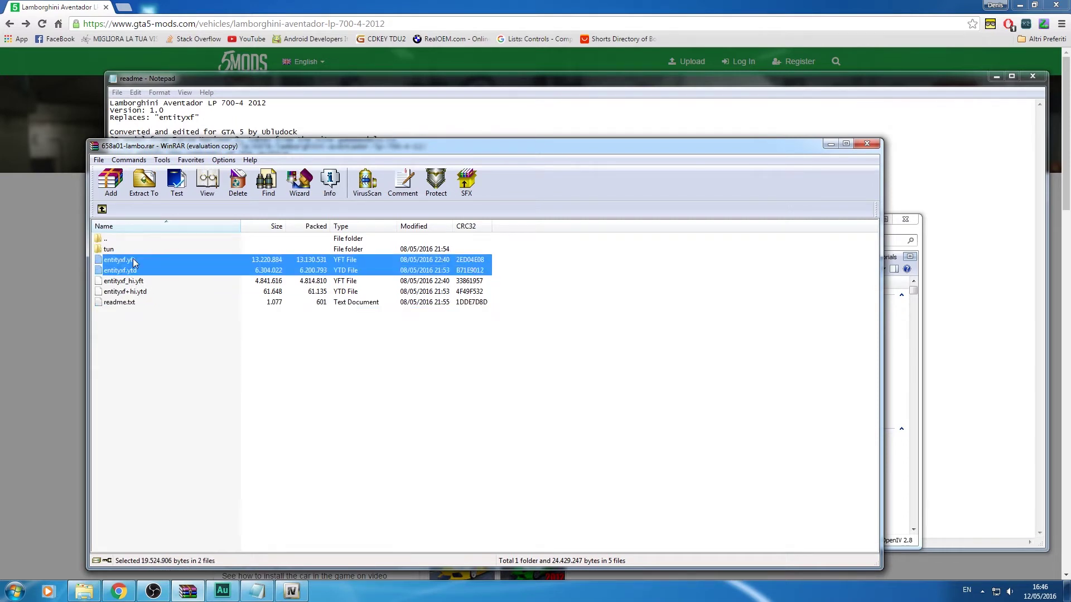
{"action": "left_click", "coordinate": [907, 354]}
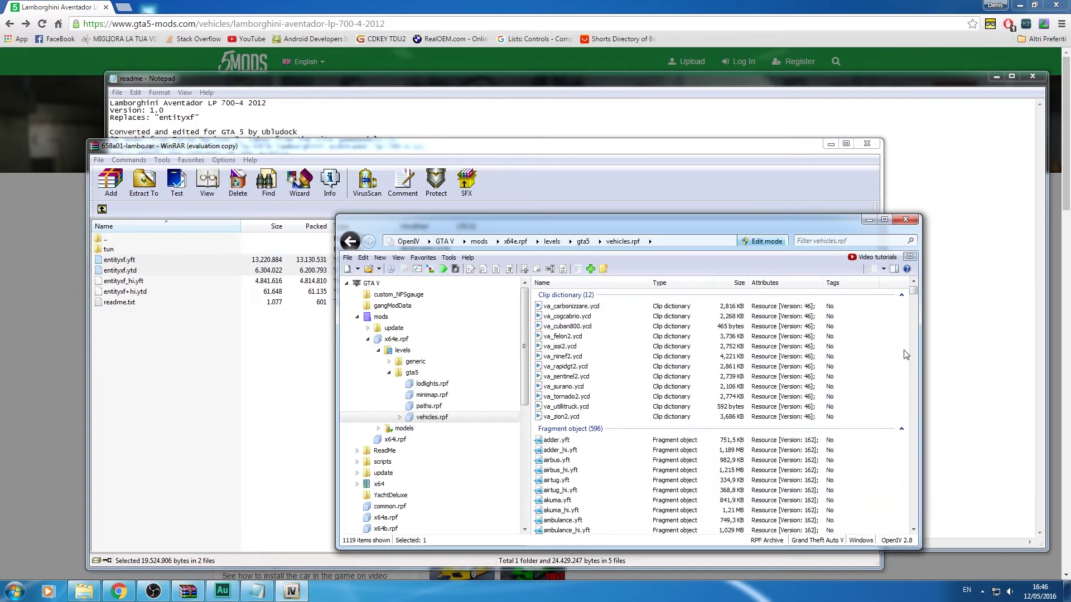
{"action": "scroll", "coordinate": [634, 417], "scroll_direction": "down", "scroll_amount": 3}
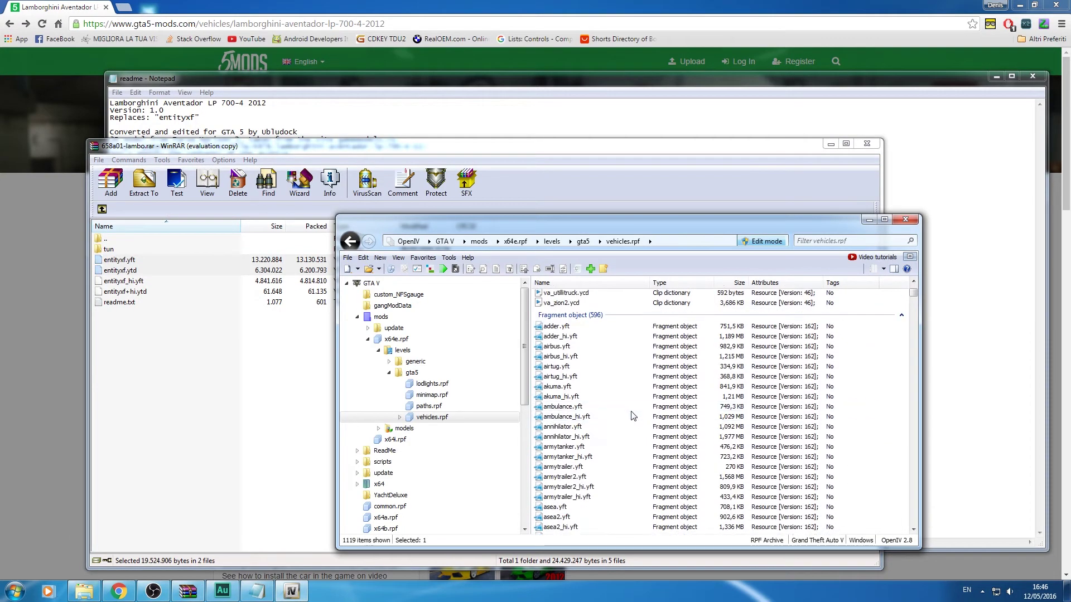
{"action": "left_click_drag", "start_coordinate": [128, 293], "coordinate": [904, 392]}
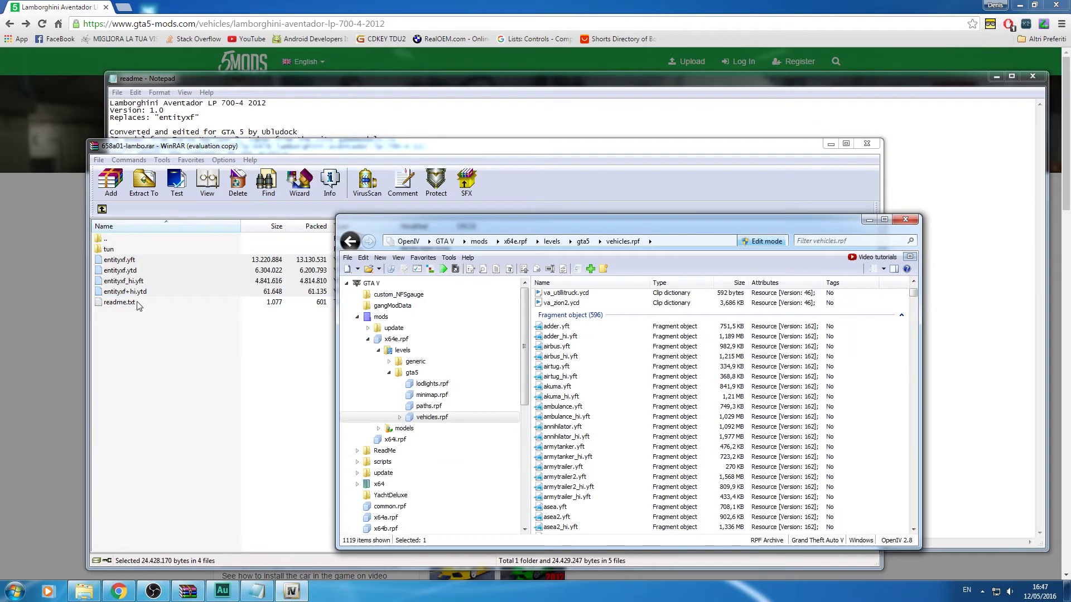
Open the archive's tun folder, check the readme's tuning path, and open x64i.rpf from the mods folder in OpenIV
{"action": "double_click", "coordinate": [106, 249]}
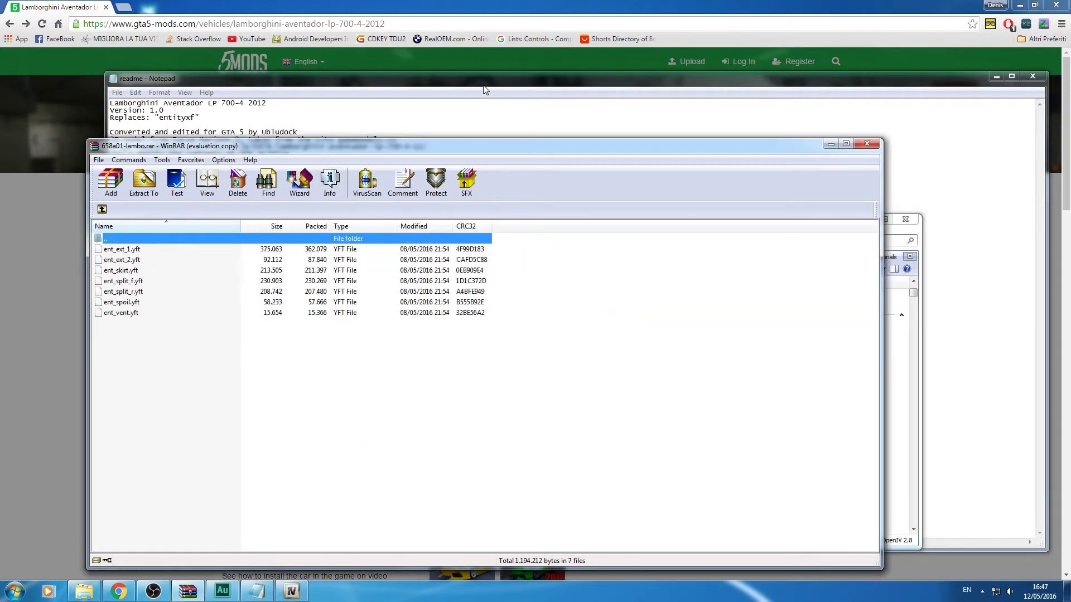
{"action": "left_click", "coordinate": [334, 79]}
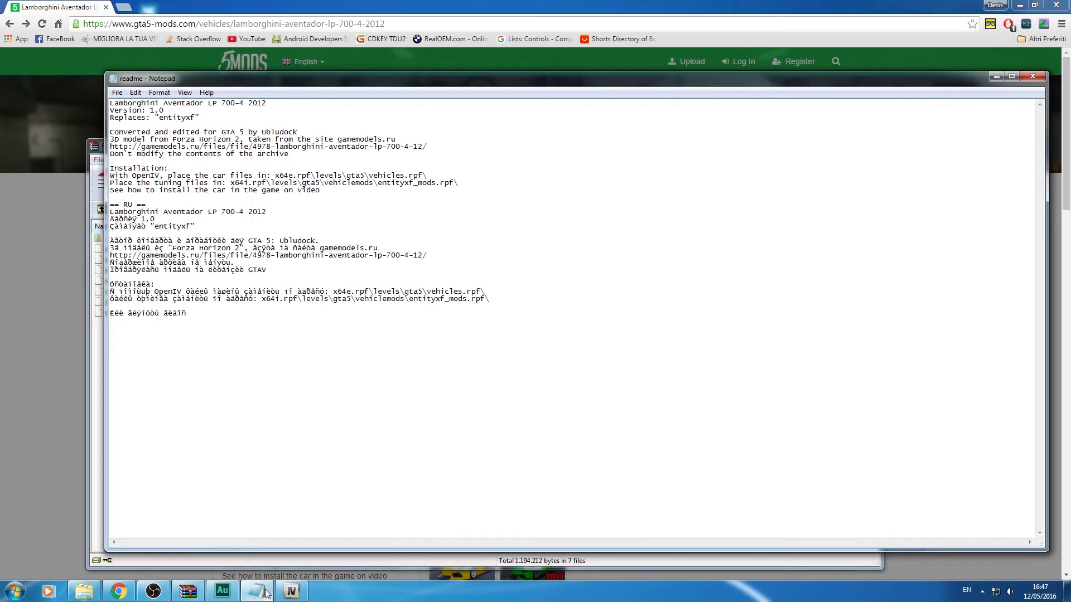
{"action": "left_click", "coordinate": [291, 591]}
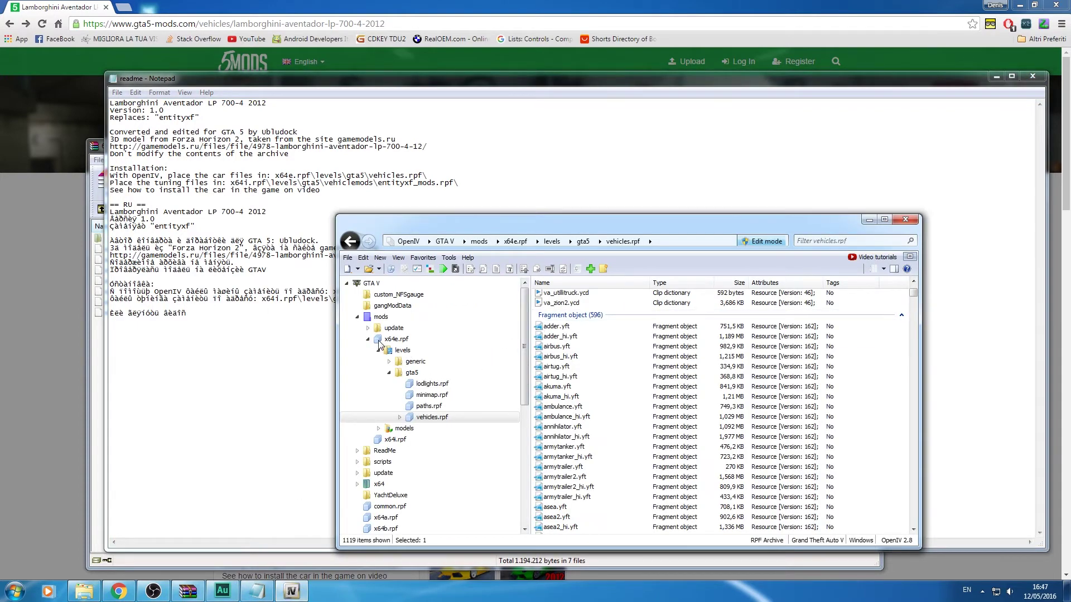
{"action": "left_click", "coordinate": [367, 318]}
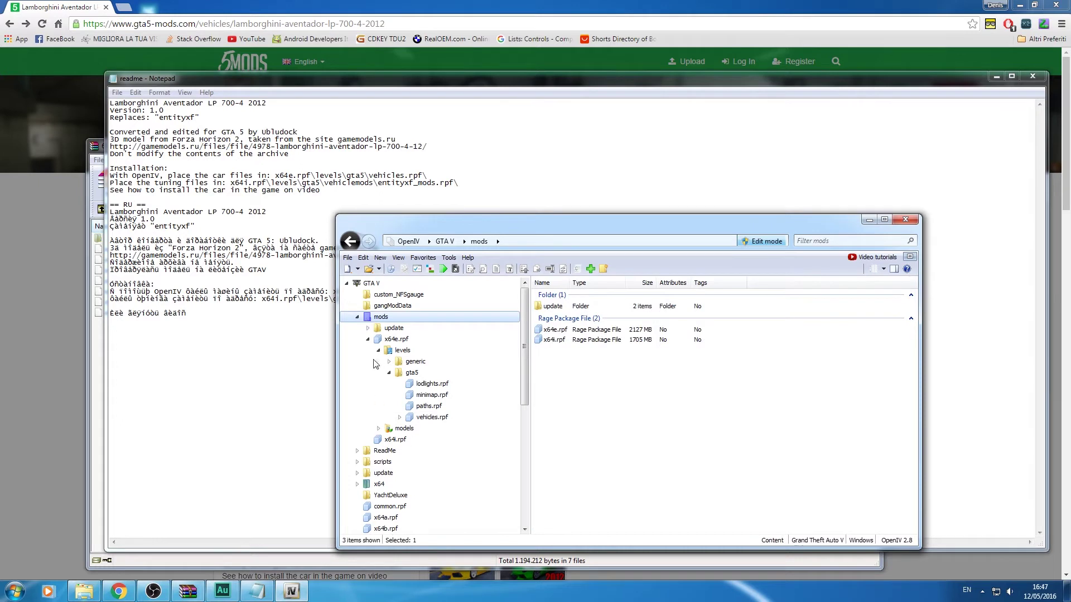
{"action": "left_click", "coordinate": [368, 340]}
{"action": "double_click", "coordinate": [394, 350]}
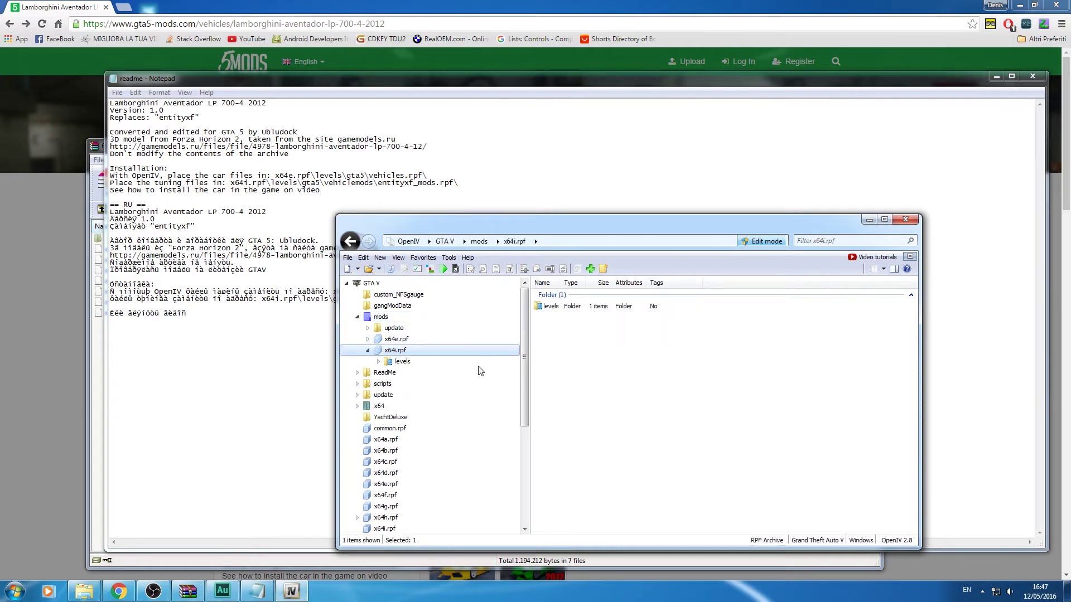
Browse x64i.rpf to levels\gta5\vehiclemods and open entityxf_mods.rpf
{"action": "left_click_drag", "start_coordinate": [486, 223], "coordinate": [393, 233]}
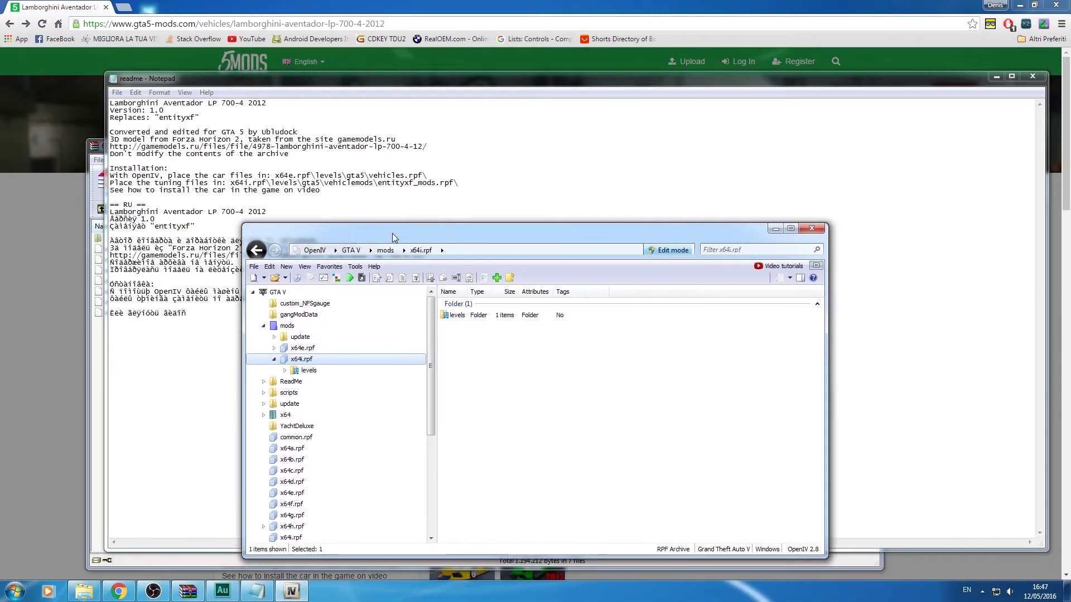
{"action": "double_click", "coordinate": [308, 370]}
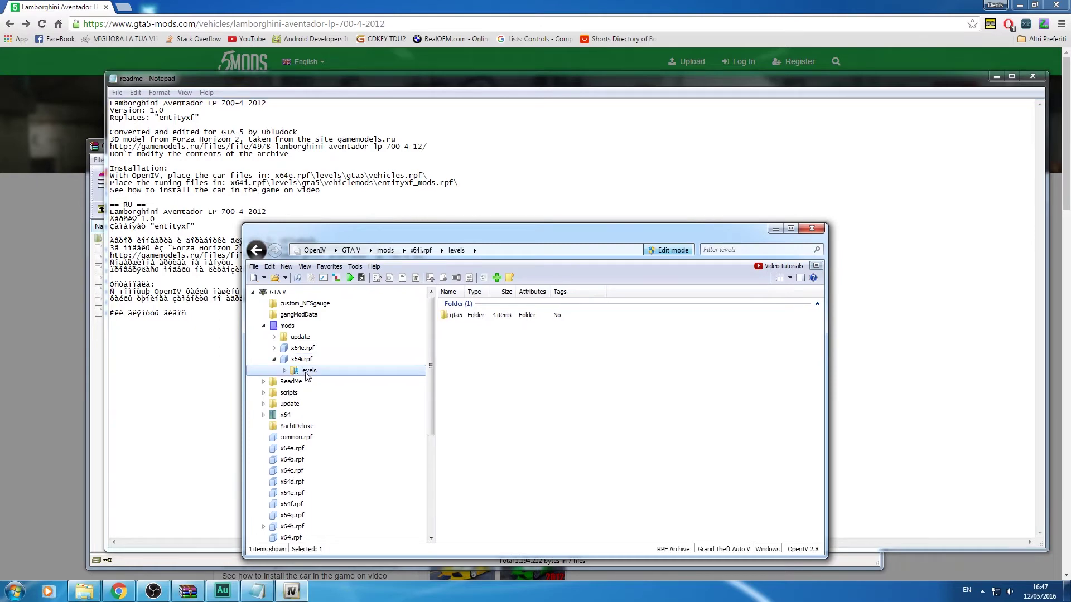
{"action": "double_click", "coordinate": [318, 382]}
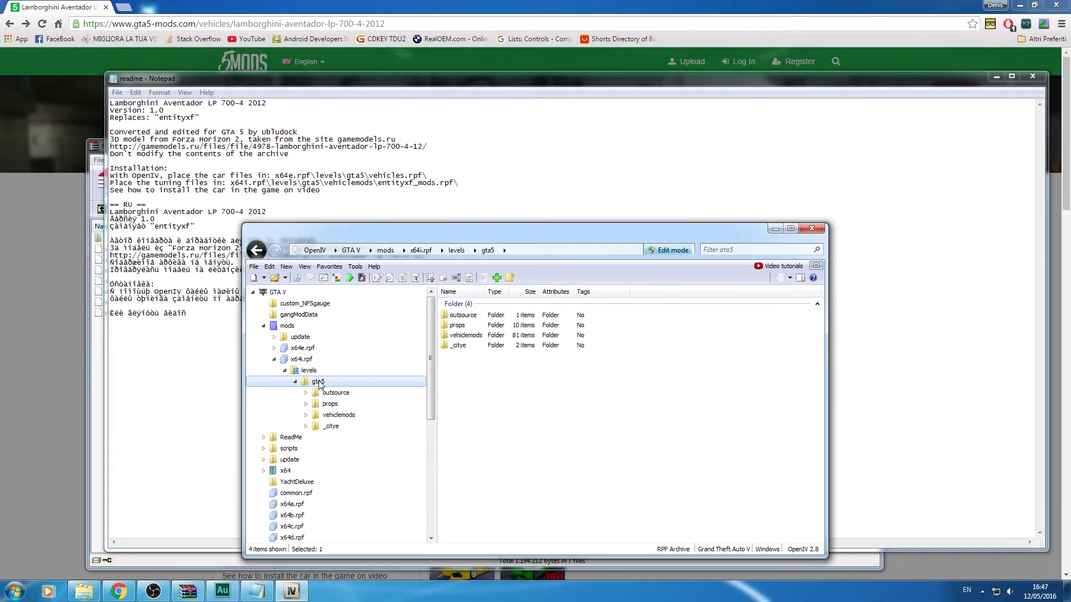
{"action": "double_click", "coordinate": [343, 415]}
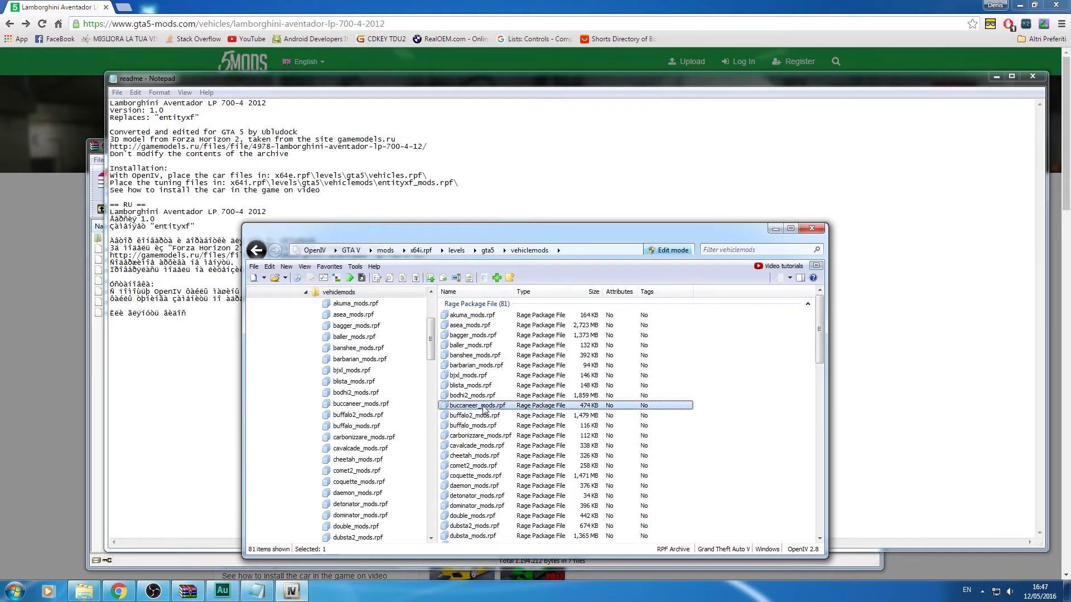
{"action": "key", "text": "e"}
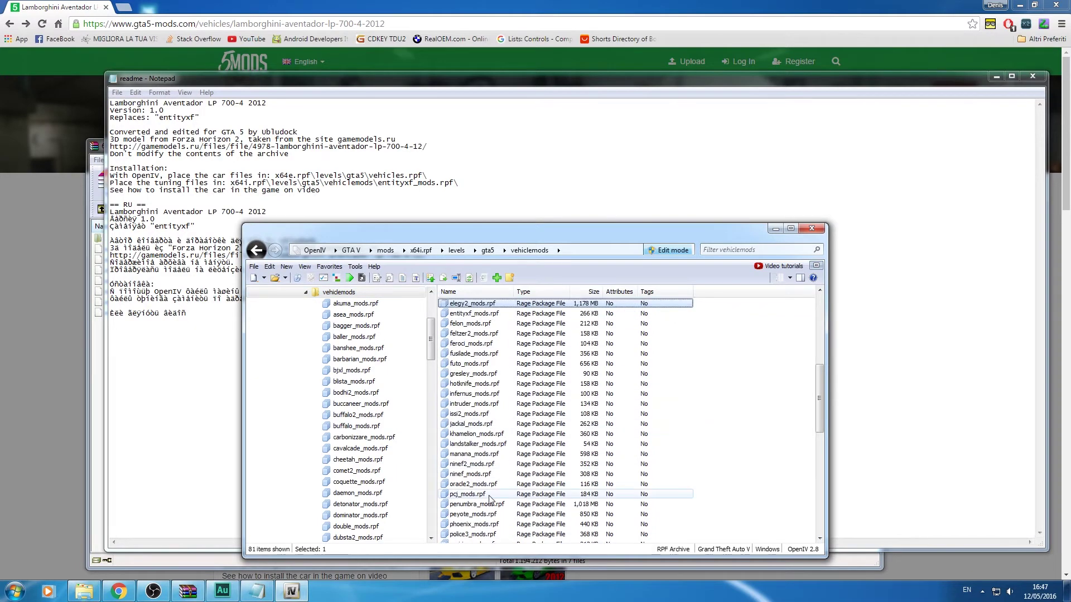
{"action": "double_click", "coordinate": [471, 314]}
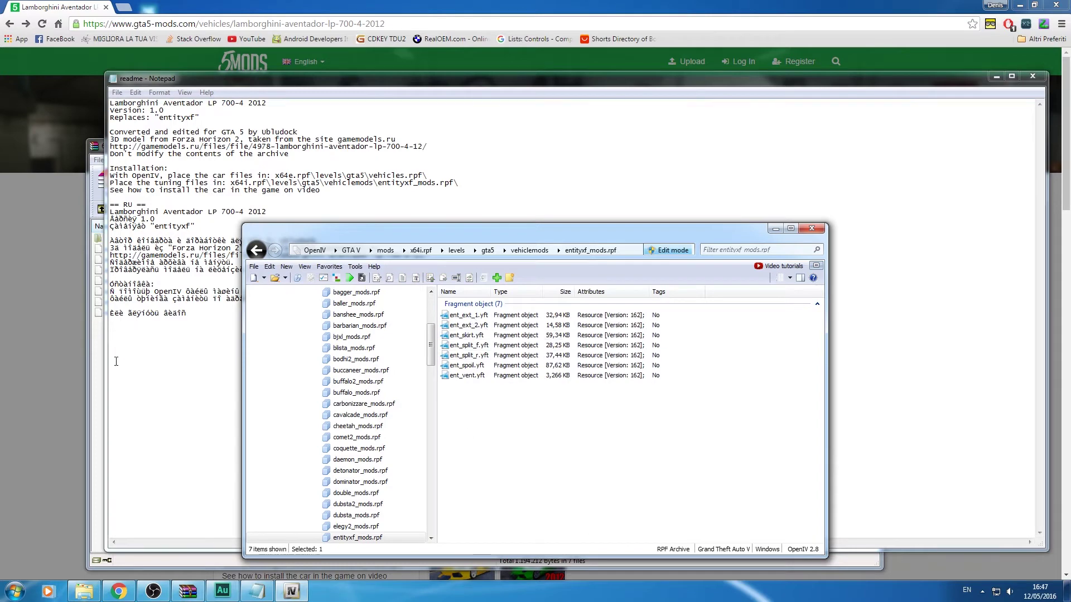
Copy all seven ent_ tuning files from the archive's tun folder into entityxf_mods.rpf in OpenIV
{"action": "left_click", "coordinate": [95, 366]}
{"action": "left_click_drag", "start_coordinate": [164, 417], "coordinate": [118, 245]}
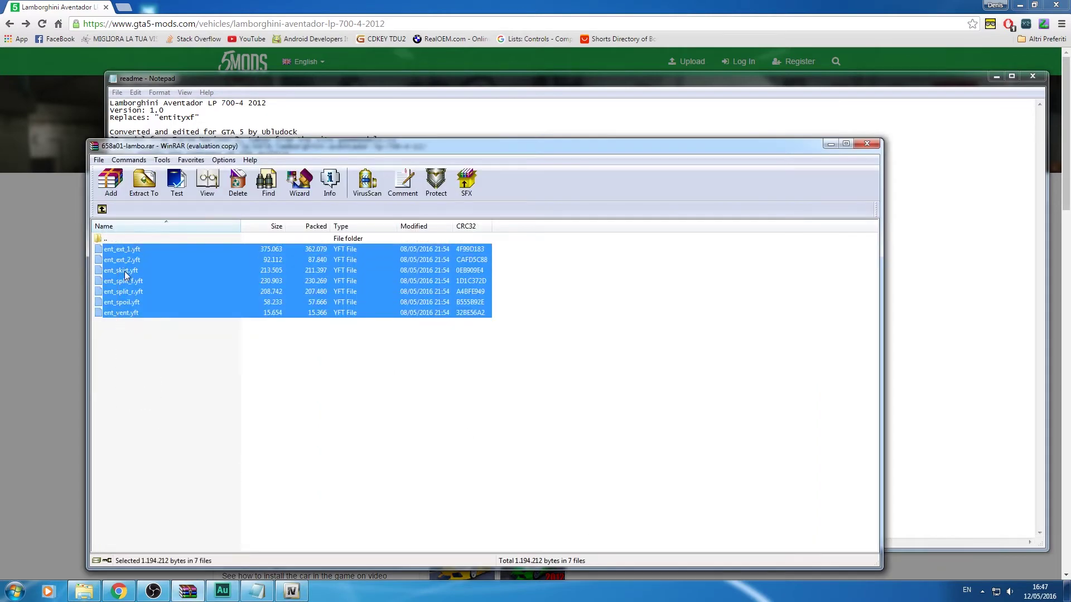
{"action": "left_click_drag", "start_coordinate": [592, 167], "coordinate": [366, 165]}
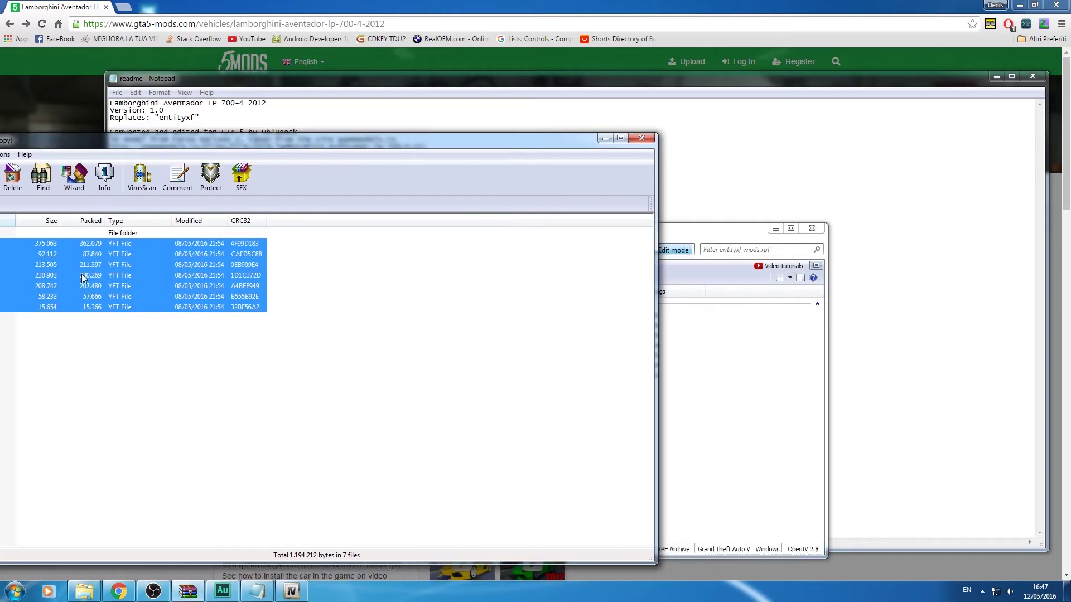
{"action": "left_click", "coordinate": [716, 408]}
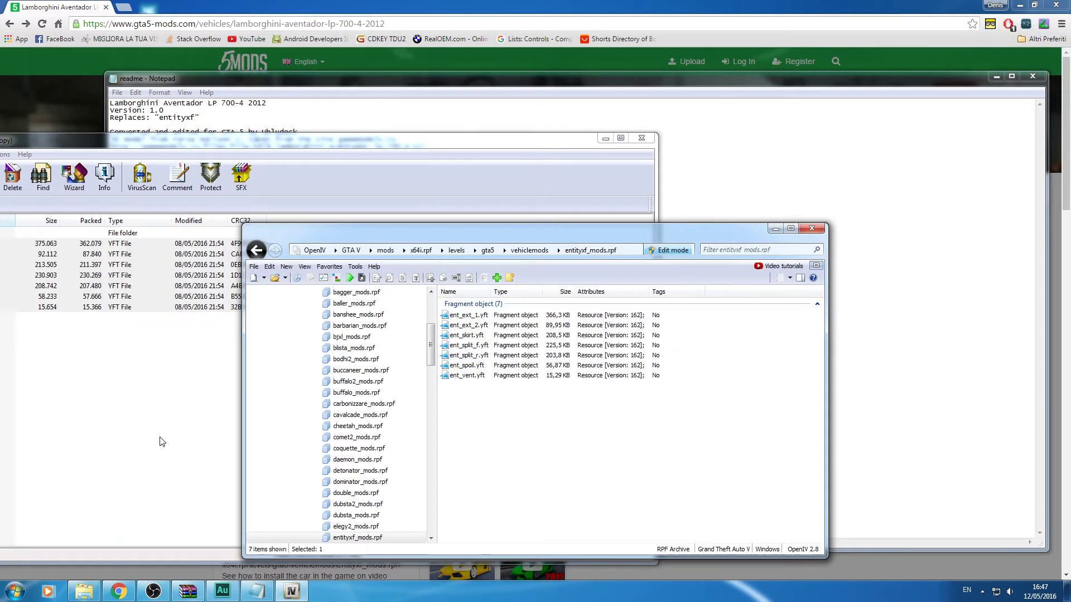
Close the WinRAR archive and the readme, and switch back to the gta5-mods page in Chrome
{"action": "left_click_drag", "start_coordinate": [309, 155], "coordinate": [345, 148]}
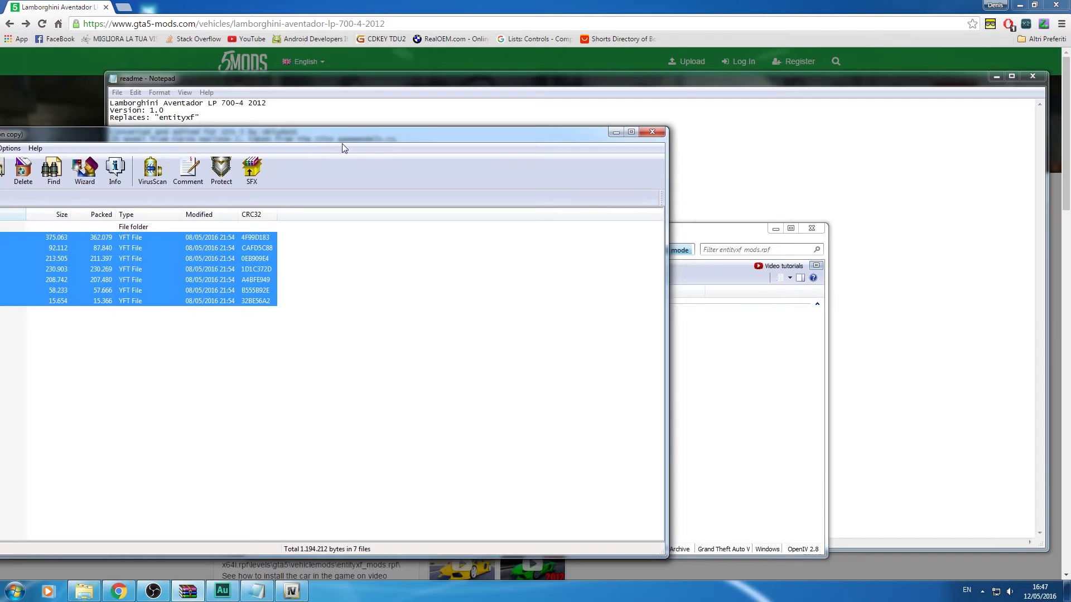
{"action": "left_click", "coordinate": [652, 132]}
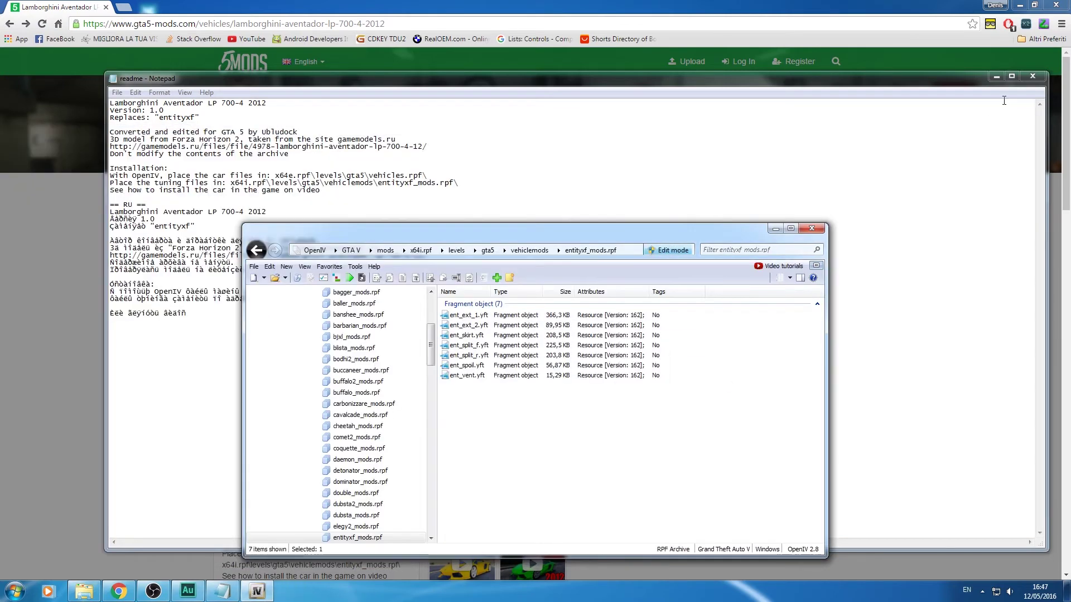
{"action": "left_click", "coordinate": [1032, 75]}
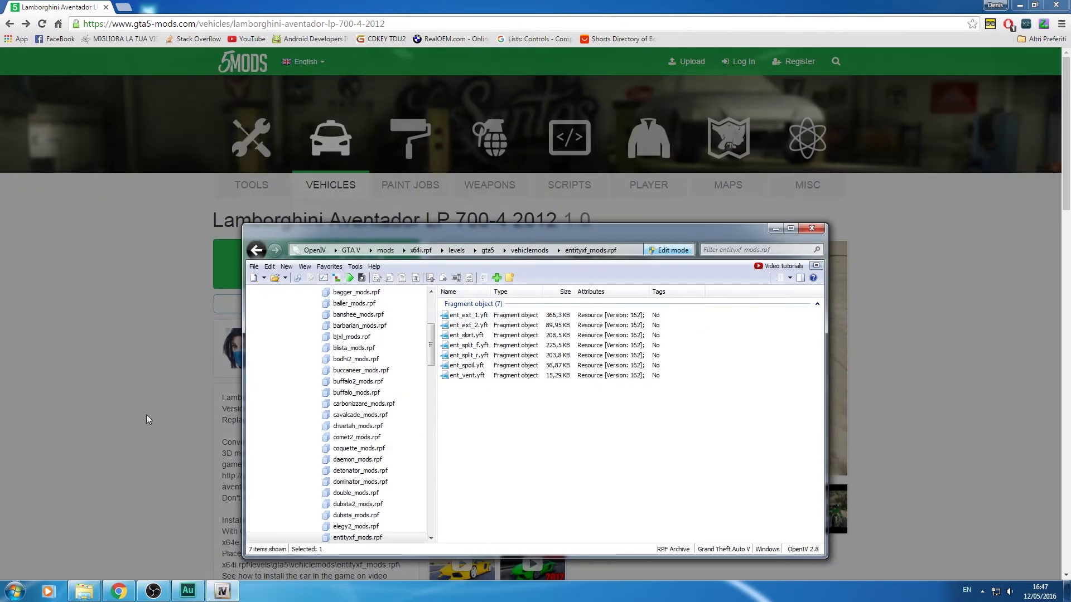
{"action": "left_click", "coordinate": [148, 419]}
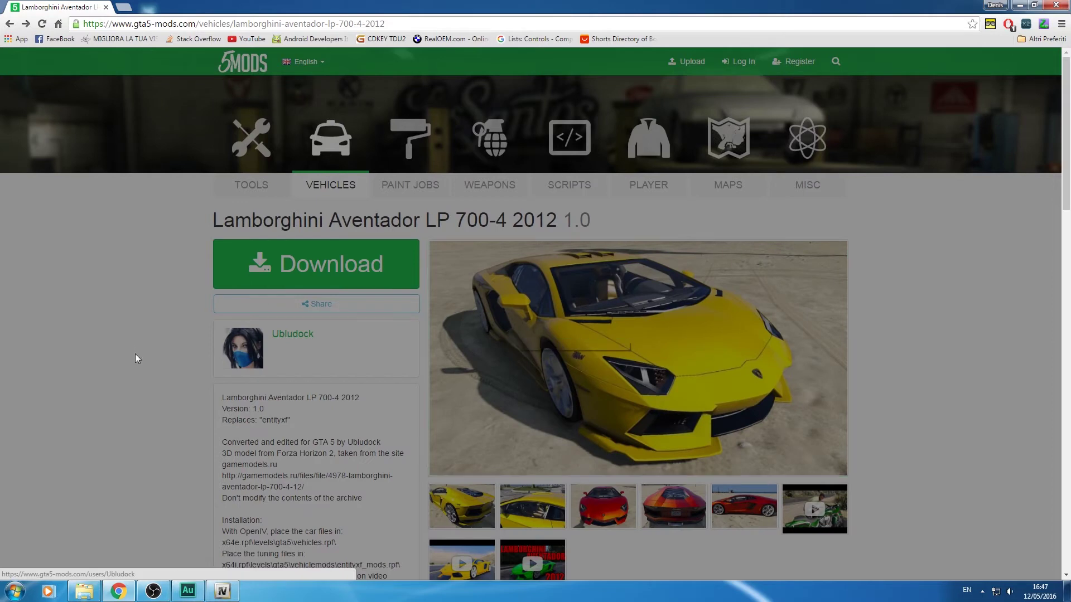
Open the Firefighter Mod (Mode Sapeurs-Pompiers) page from the scripts category and read its ScriptHookV, ScriptHookVDotNet and NativeUI requirements
{"action": "left_click", "coordinate": [561, 132]}
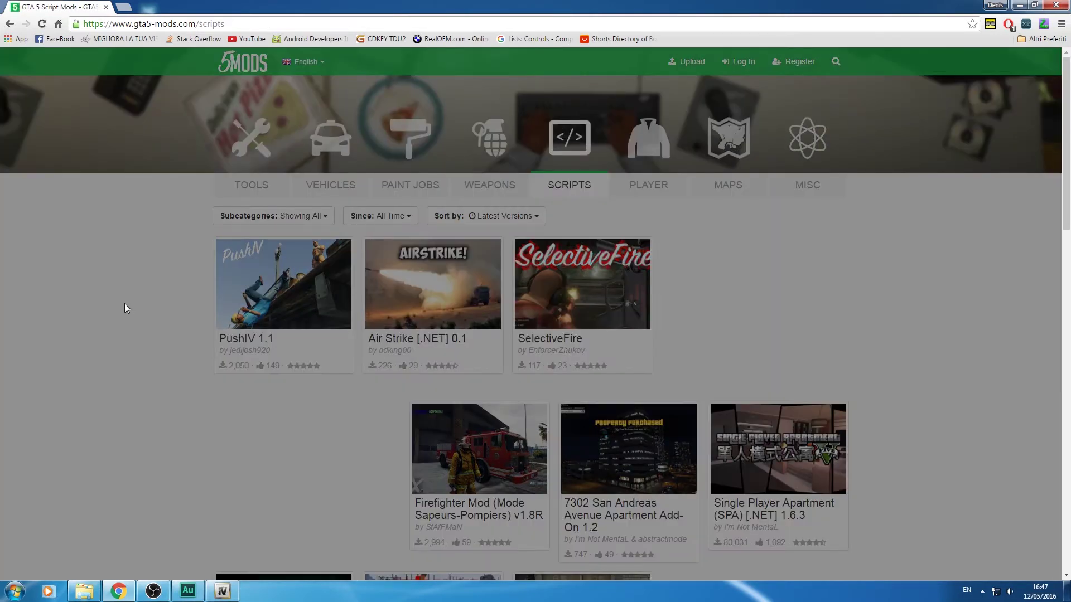
{"action": "scroll", "coordinate": [139, 318], "scroll_direction": "down", "scroll_amount": 4}
{"action": "left_click", "coordinate": [474, 218]}
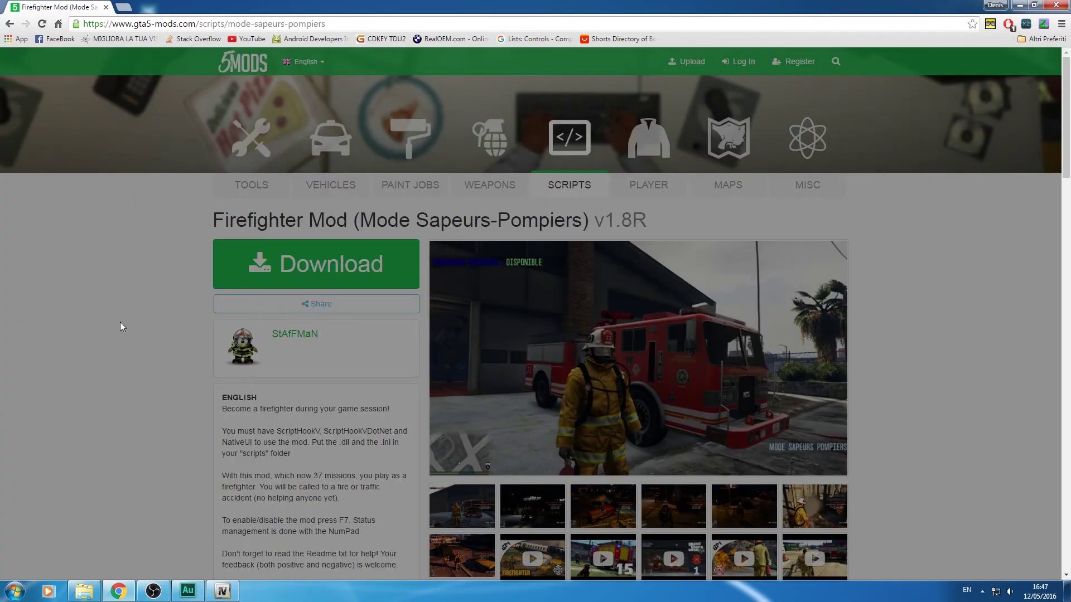
{"action": "scroll", "coordinate": [170, 333], "scroll_direction": "down", "scroll_amount": 3}
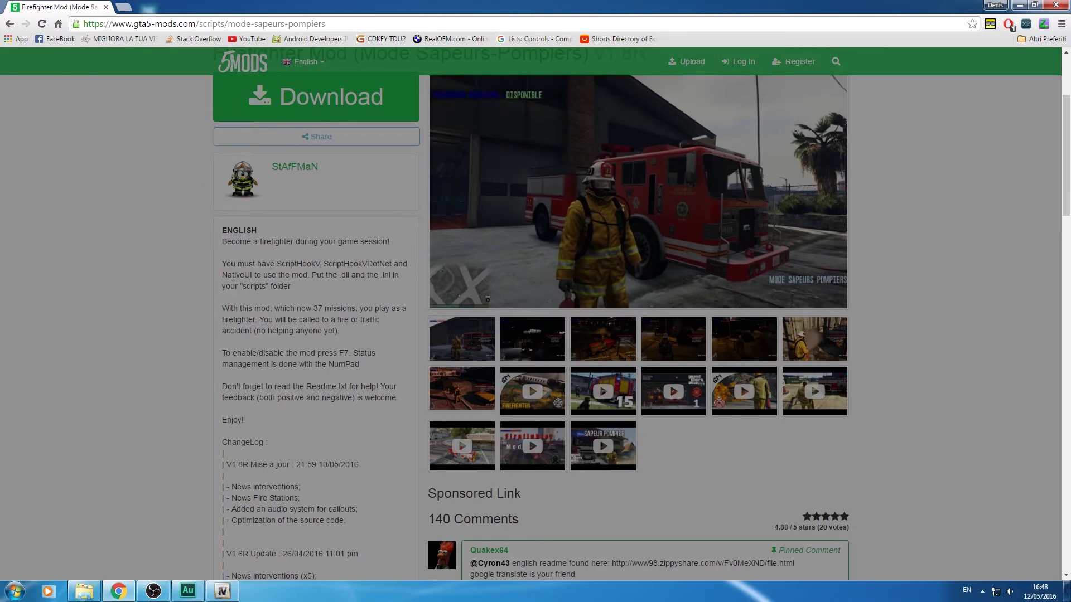
{"action": "left_click_drag", "start_coordinate": [291, 264], "coordinate": [321, 265]}
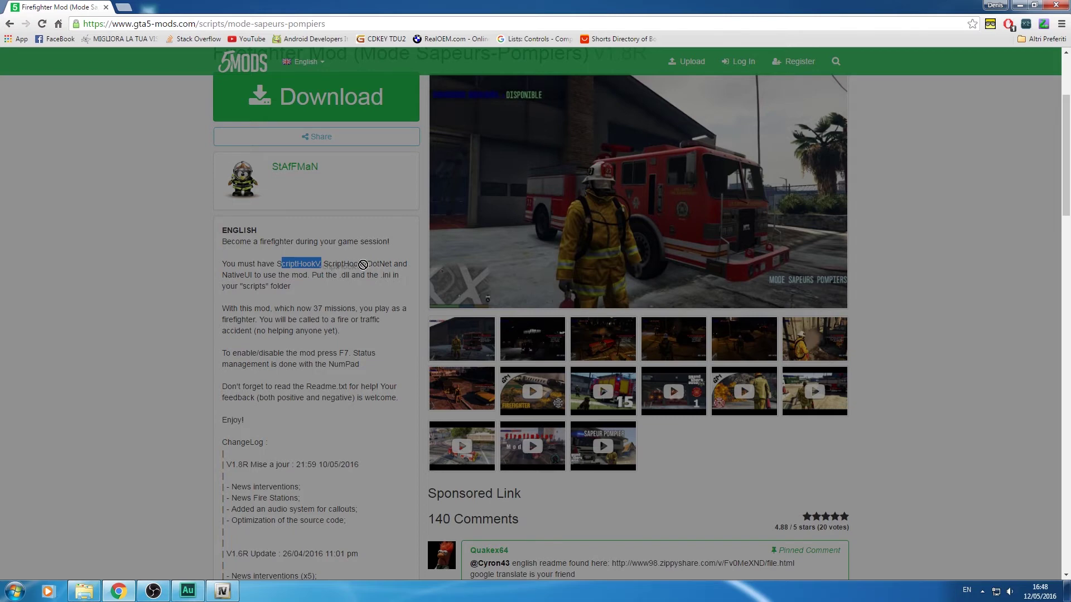
{"action": "left_click", "coordinate": [178, 279]}
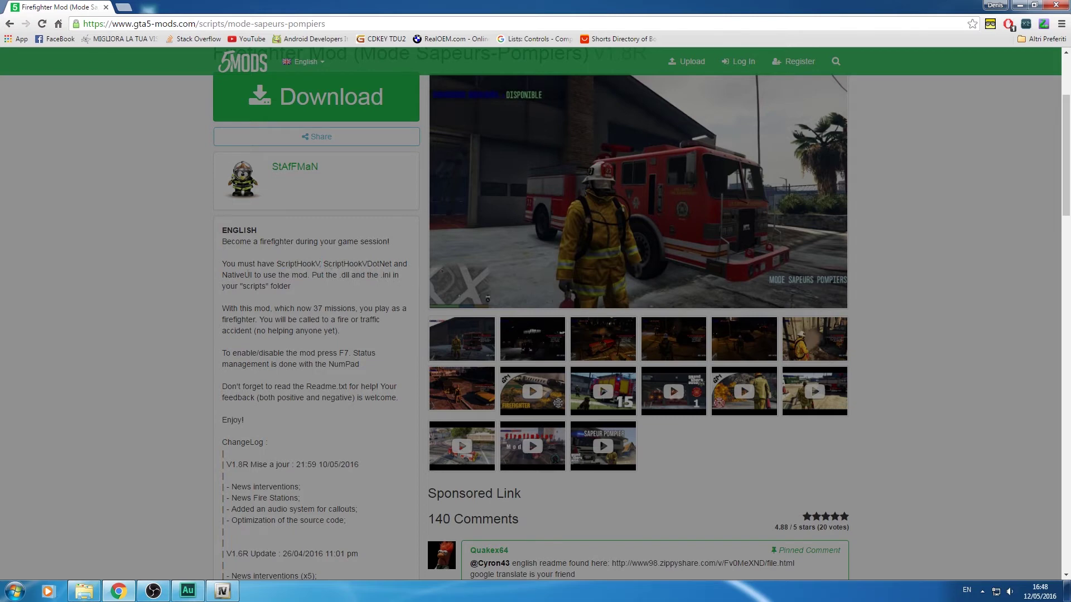
{"action": "left_click_drag", "start_coordinate": [219, 271], "coordinate": [252, 275]}
{"action": "left_click", "coordinate": [266, 276]}
Download the Firefighter Mod and open the downloaded zip archive
{"action": "scroll", "coordinate": [334, 124], "scroll_direction": "up", "scroll_amount": 3}
{"action": "left_click", "coordinate": [376, 265]}
{"action": "left_click", "coordinate": [490, 290]}
{"action": "left_click", "coordinate": [73, 562]}
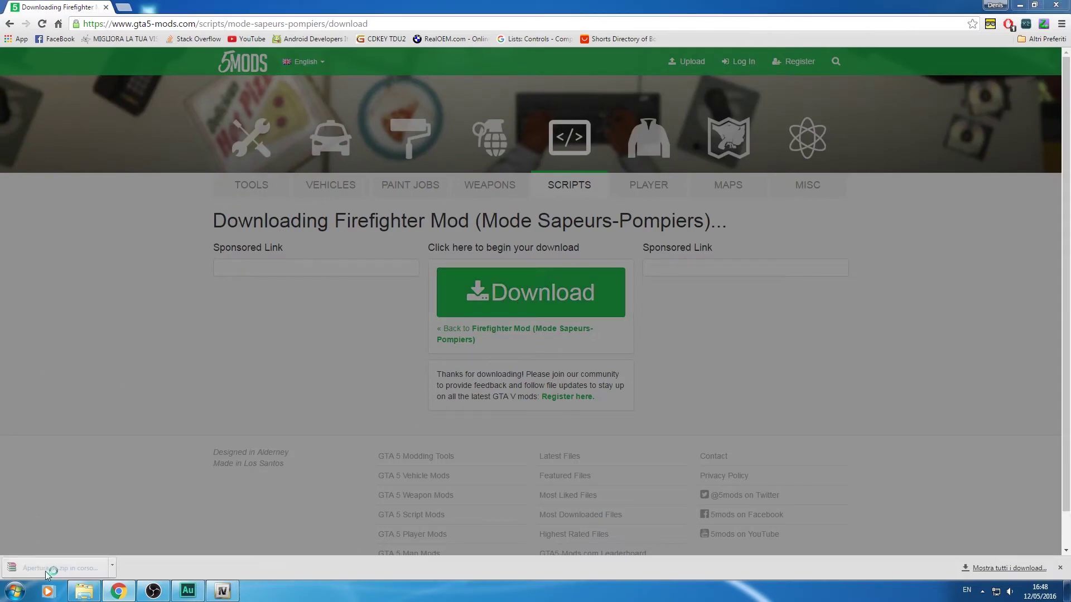
Enter the UK folder of the Firefighter Mod archive and open ReadMe V1.8R.txt to read the installation instructions
{"action": "left_click_drag", "start_coordinate": [265, 148], "coordinate": [477, 126]}
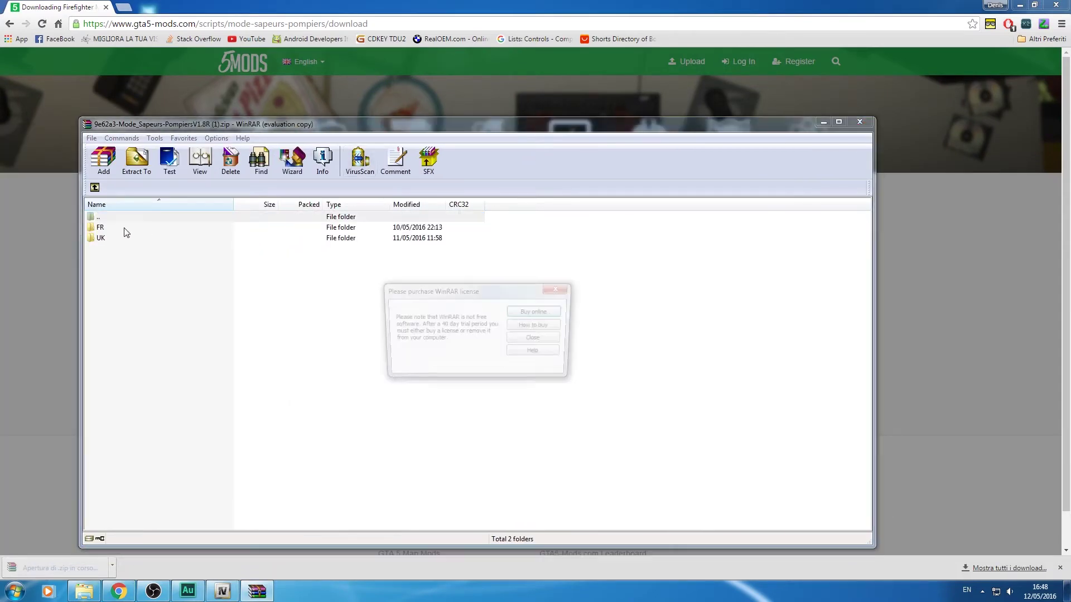
{"action": "left_click", "coordinate": [553, 288]}
{"action": "double_click", "coordinate": [101, 238]}
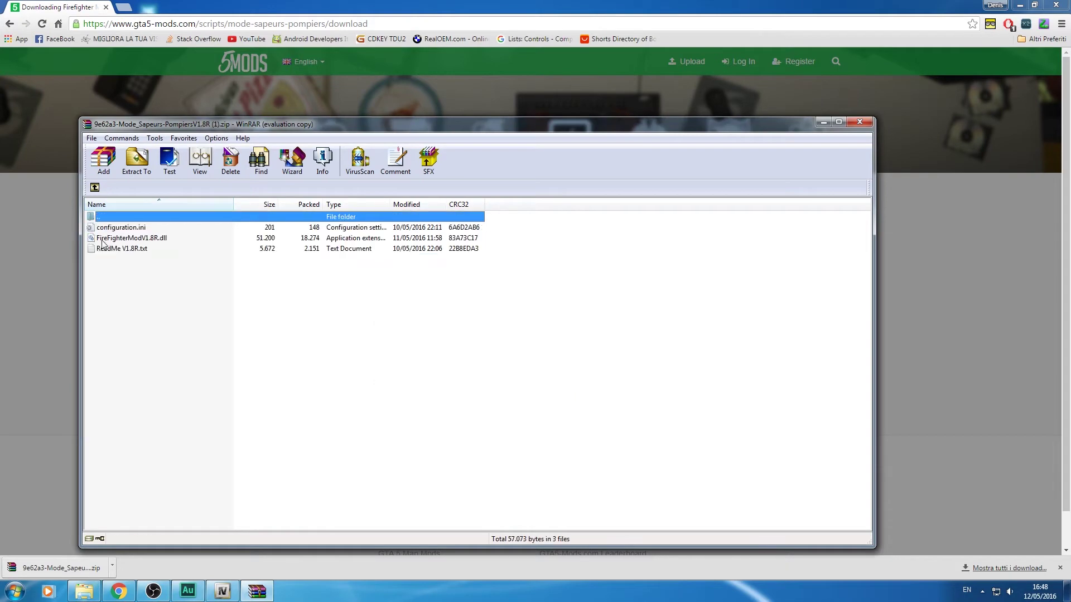
{"action": "double_click", "coordinate": [124, 250]}
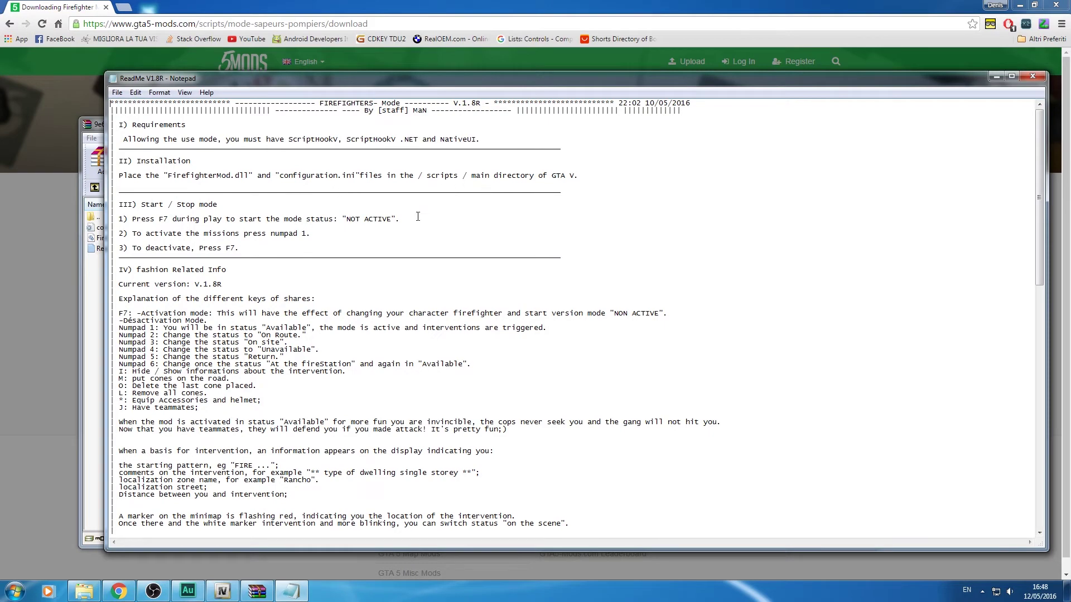
Open the scripts folder inside the GTA 5 main directory in Windows Explorer and place its window beside the archive
{"action": "left_click", "coordinate": [85, 590]}
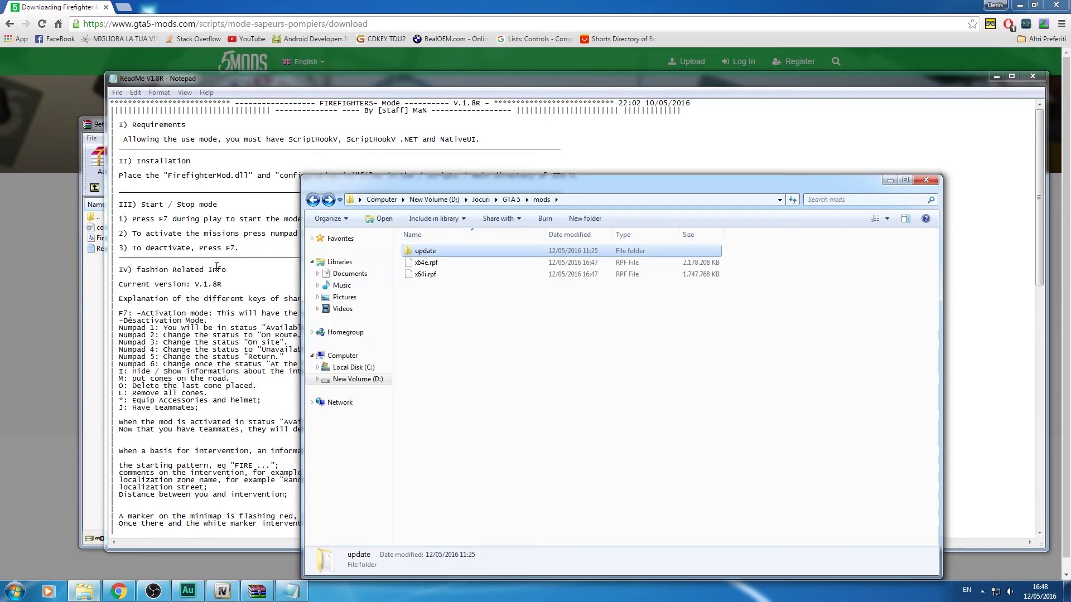
{"action": "left_click", "coordinate": [314, 201]}
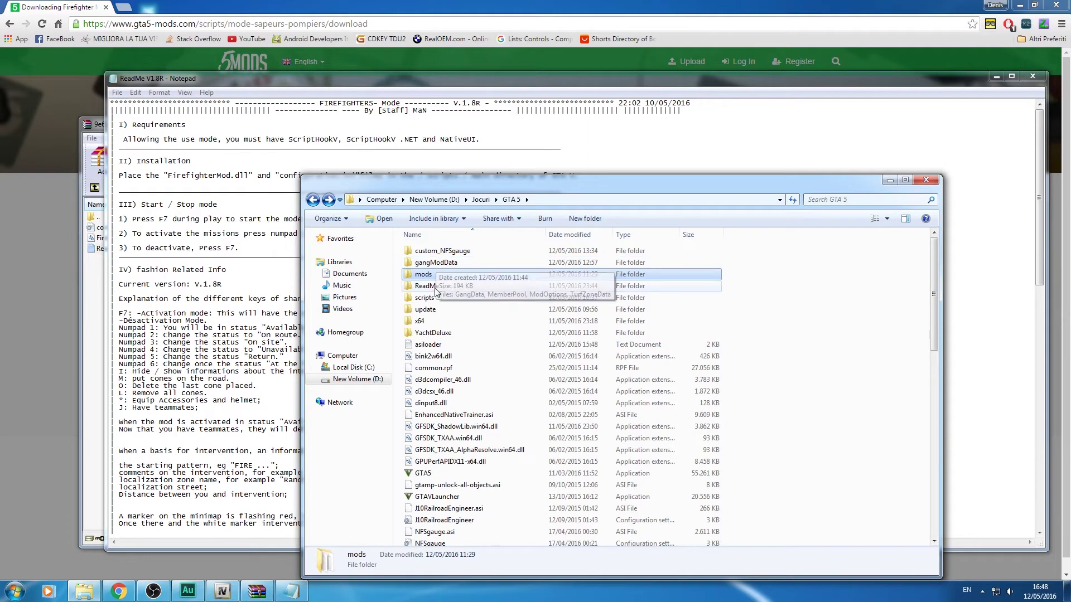
{"action": "left_click_drag", "start_coordinate": [462, 194], "coordinate": [459, 257]}
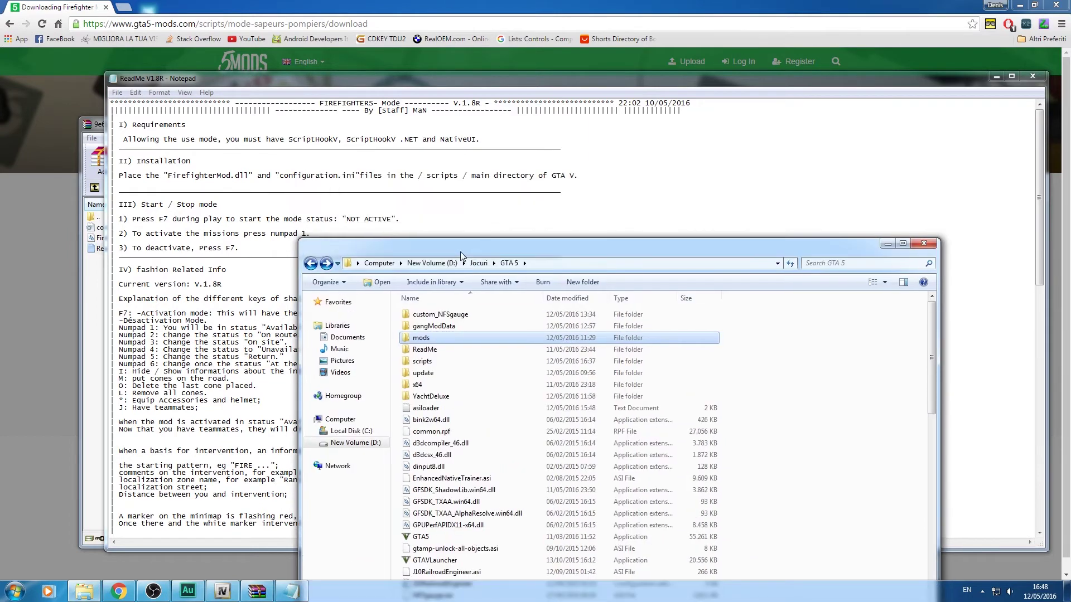
{"action": "double_click", "coordinate": [428, 362]}
{"action": "key", "text": "alt+Up"}
{"action": "key", "text": "alt+Up"}
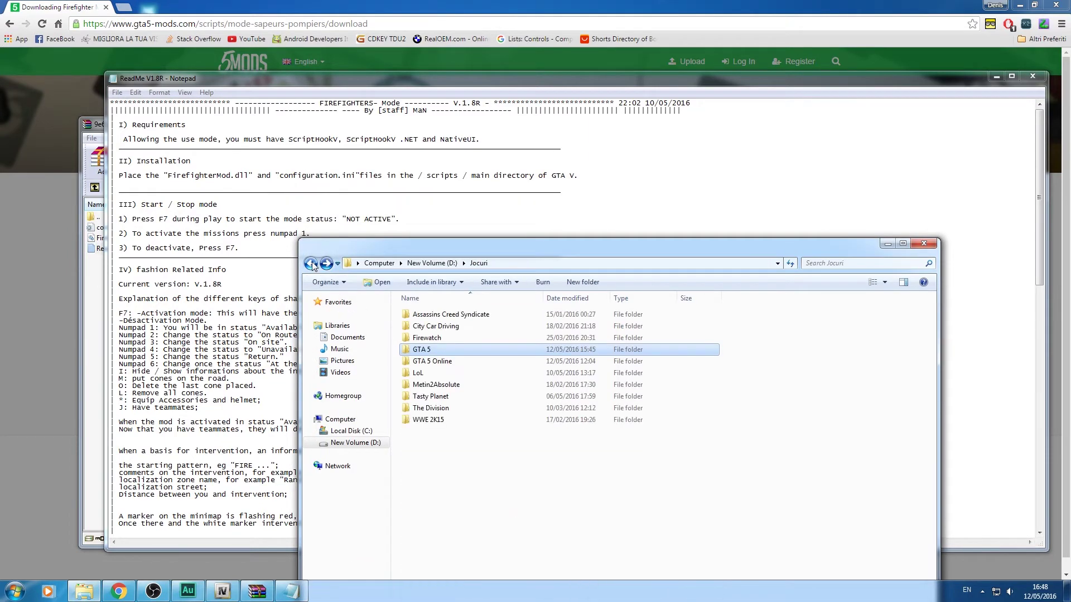
{"action": "key", "text": "alt+Right"}
{"action": "key", "text": "alt+Right"}
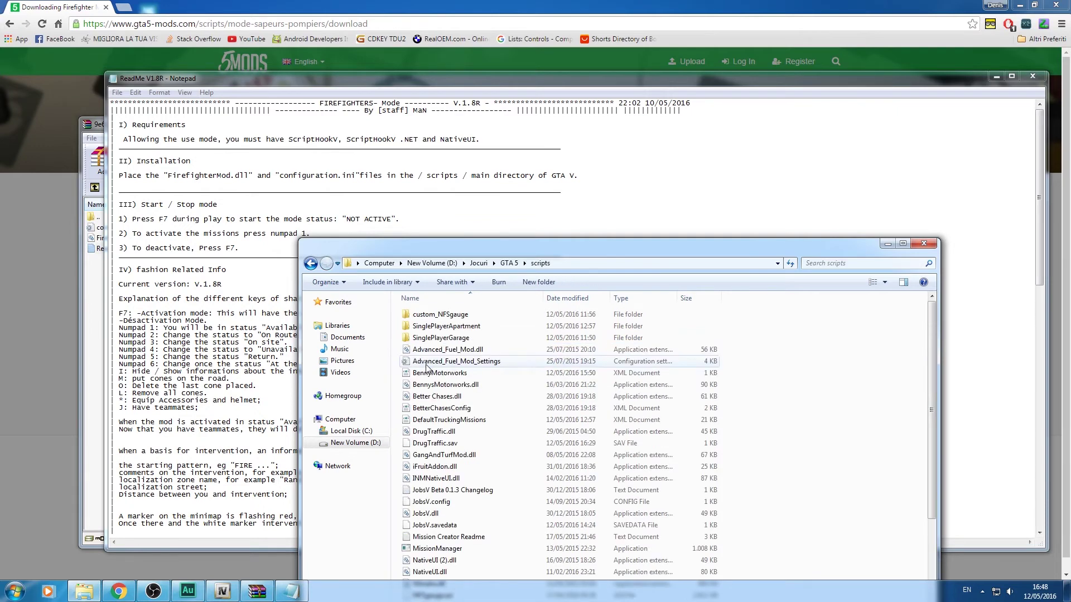
{"action": "left_click_drag", "start_coordinate": [506, 247], "coordinate": [561, 228]}
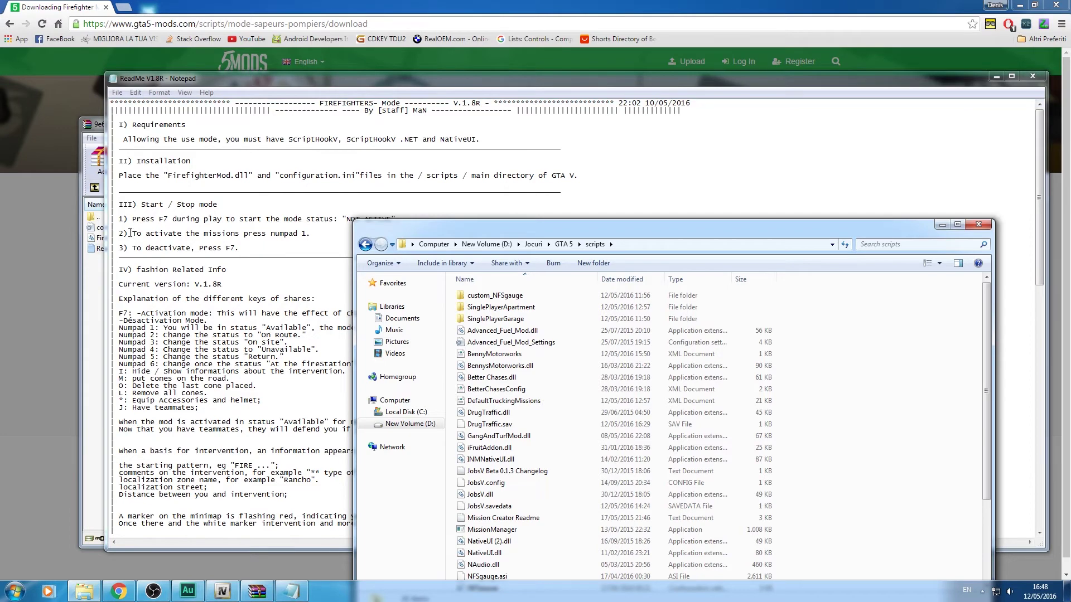
Copy configuration.ini and FireFighterModV1.8R.dll from the archive into the GTA 5 scripts folder
{"action": "left_click", "coordinate": [96, 288]}
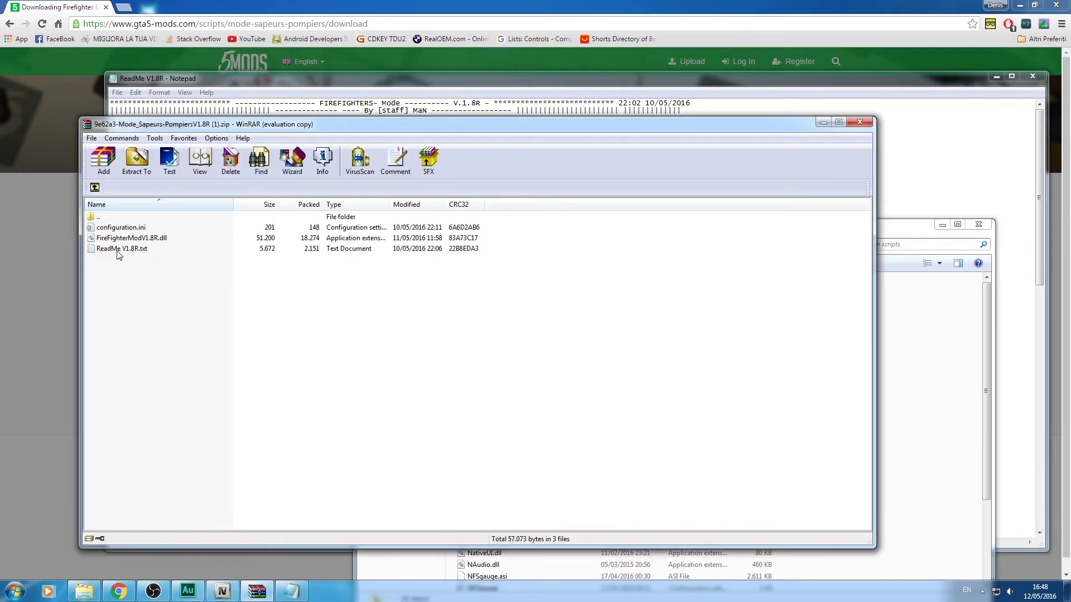
{"action": "left_click", "coordinate": [130, 238]}
{"action": "key", "text": "shift+Up"}
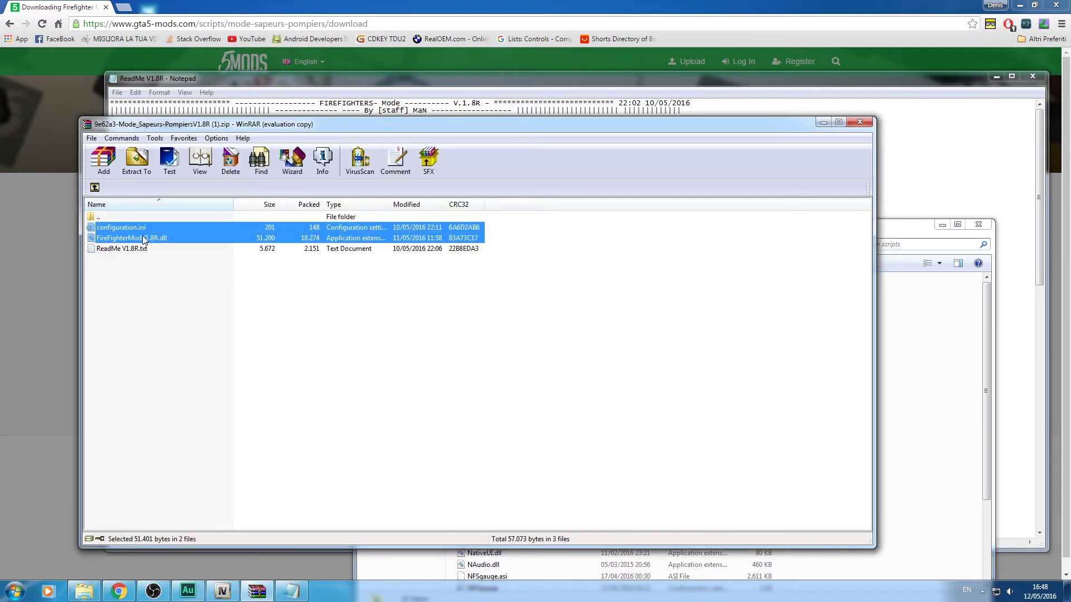
{"action": "left_click_drag", "start_coordinate": [869, 369], "coordinate": [925, 383]}
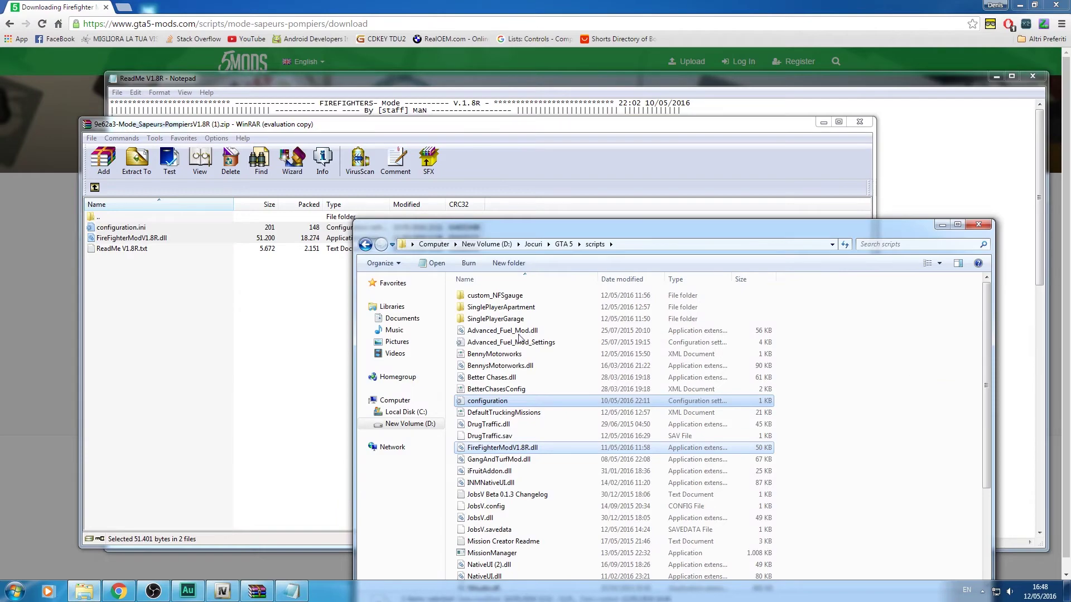
Close the Firefighter Mod archive and its readme, and put away the scripts folder window
{"action": "left_click", "coordinate": [859, 121]}
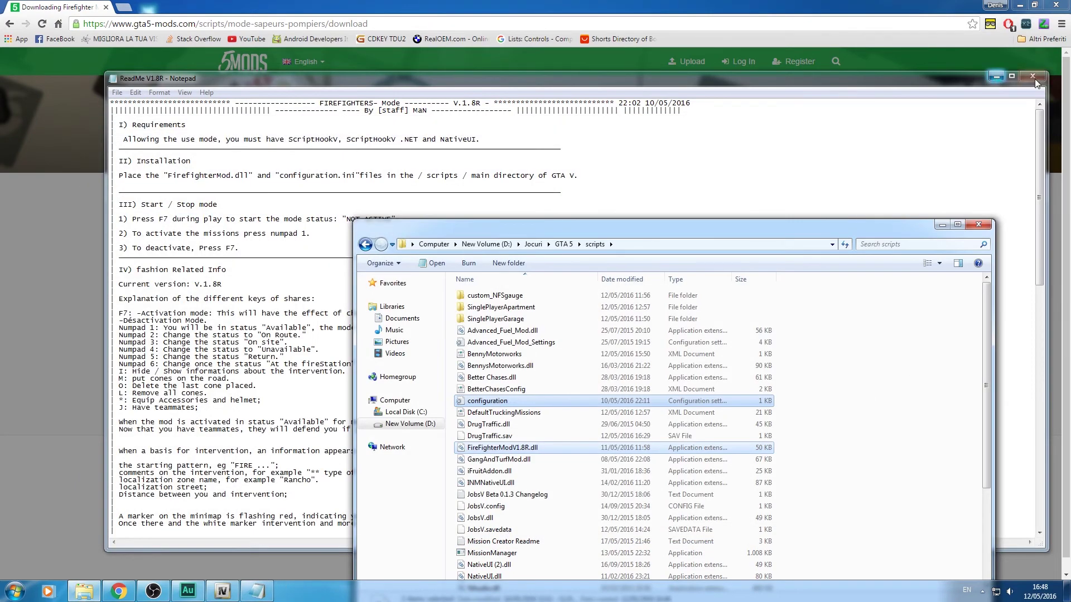
{"action": "left_click", "coordinate": [1032, 76]}
{"action": "left_click_drag", "start_coordinate": [552, 229], "coordinate": [530, 202]}
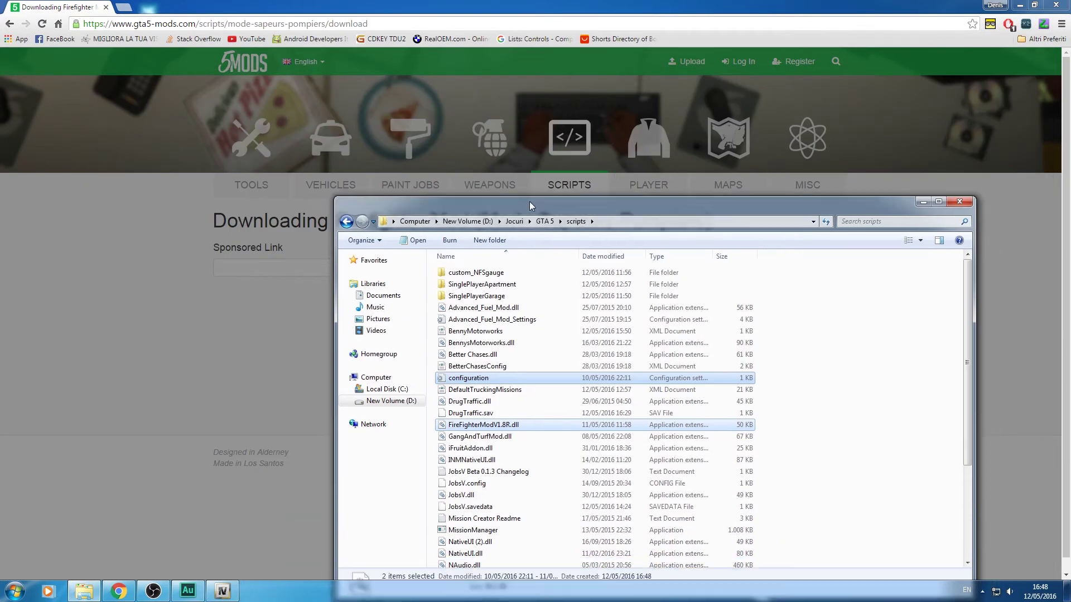
{"action": "key", "text": "alt+F4"}
Look over the Firefighter Mod page in Chrome, return to the scripts list and open the Single Player Apartment (SPA) [.NET] page at its prerequisites
{"action": "left_click", "coordinate": [8, 23]}
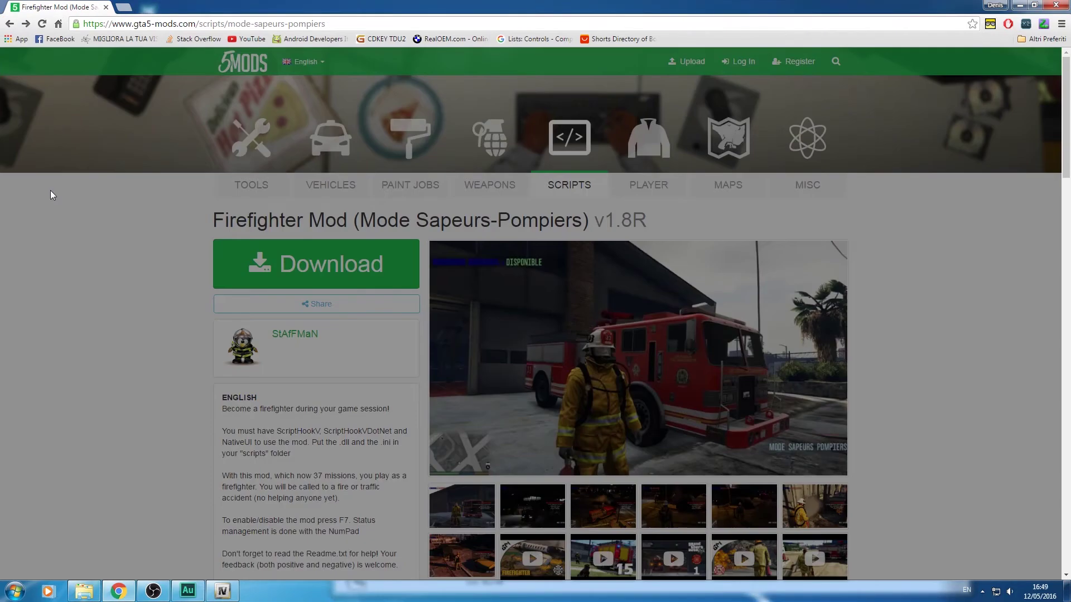
{"action": "scroll", "coordinate": [50, 226], "scroll_direction": "down", "scroll_amount": 8}
{"action": "scroll", "coordinate": [81, 248], "scroll_direction": "down", "scroll_amount": 20}
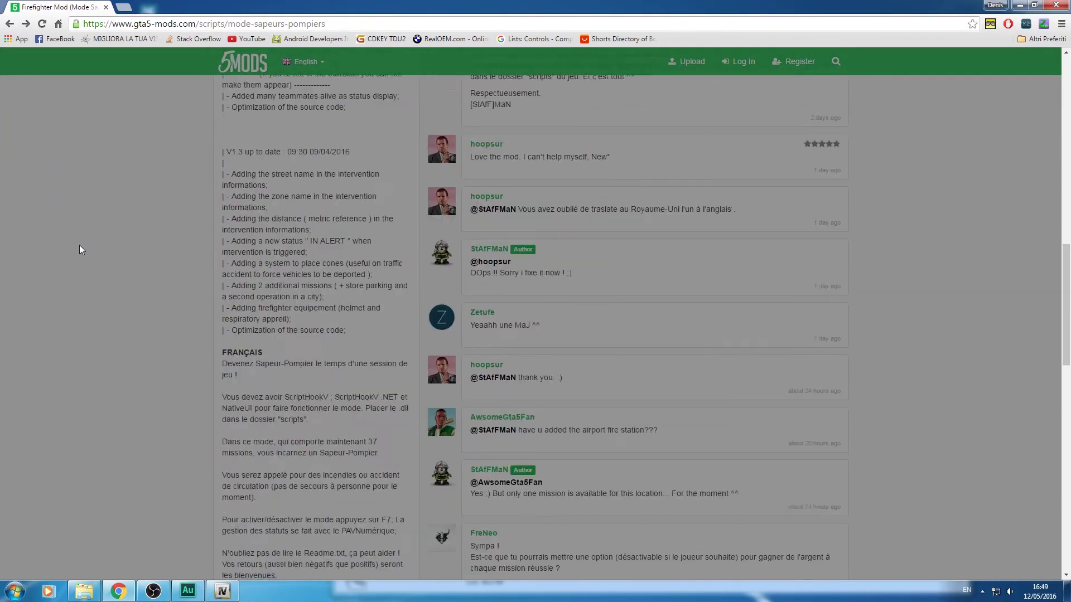
{"action": "scroll", "coordinate": [78, 246], "scroll_direction": "up", "scroll_amount": 20}
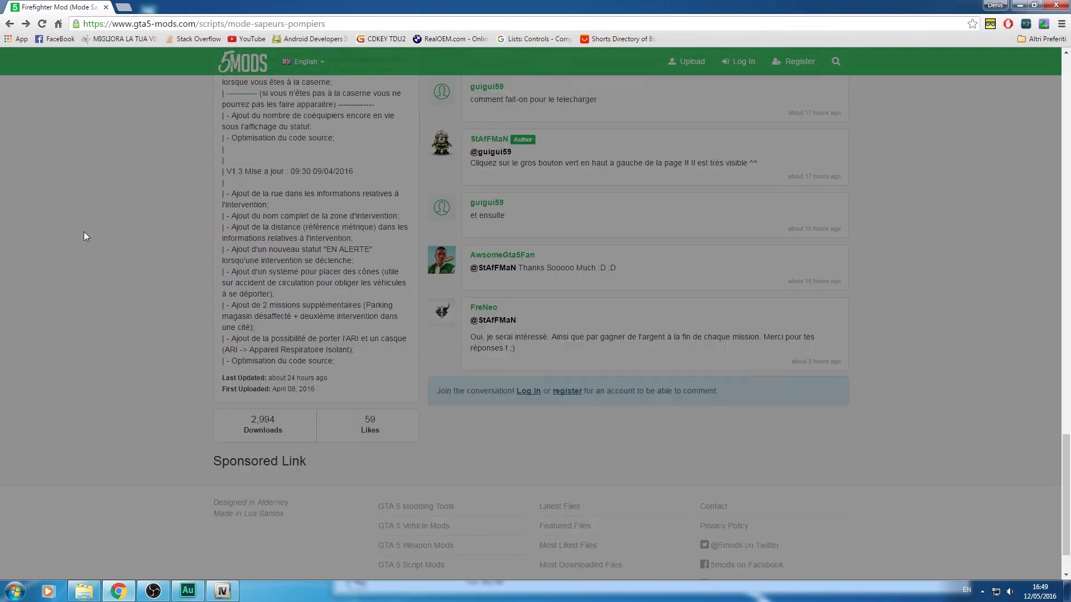
{"action": "scroll", "coordinate": [69, 230], "scroll_direction": "up", "scroll_amount": 3}
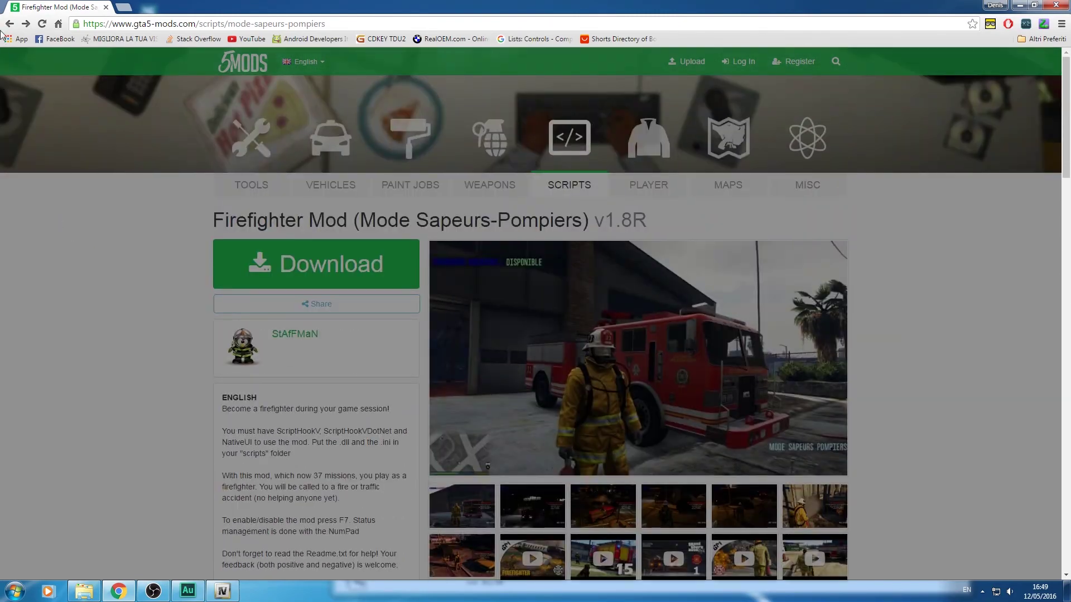
{"action": "left_click", "coordinate": [9, 23]}
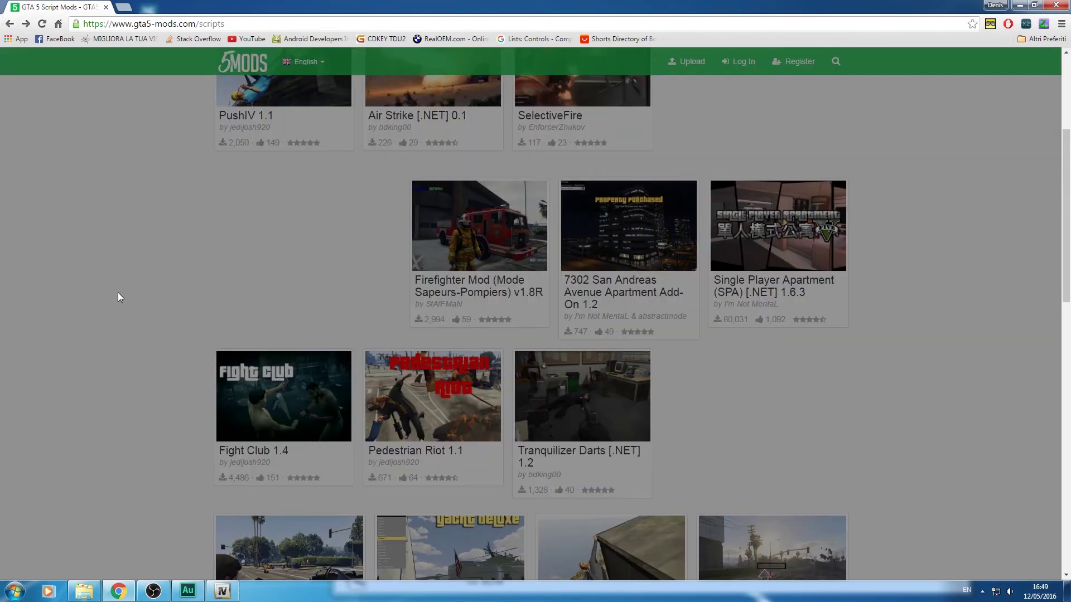
{"action": "scroll", "coordinate": [128, 284], "scroll_direction": "up", "scroll_amount": 4}
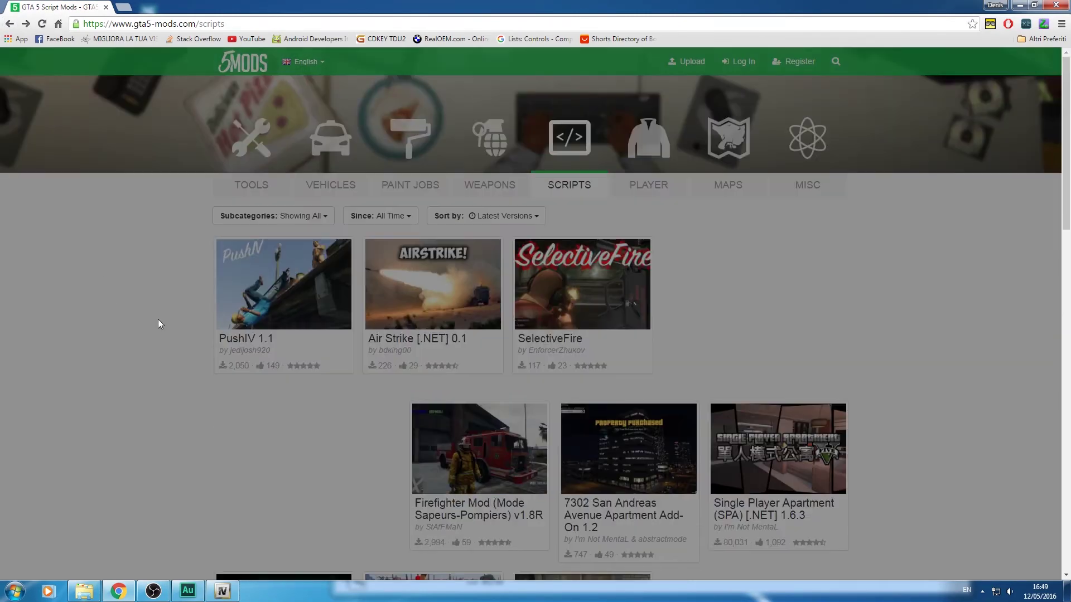
{"action": "left_click", "coordinate": [757, 453]}
{"action": "scroll", "coordinate": [118, 355], "scroll_direction": "down", "scroll_amount": 8}
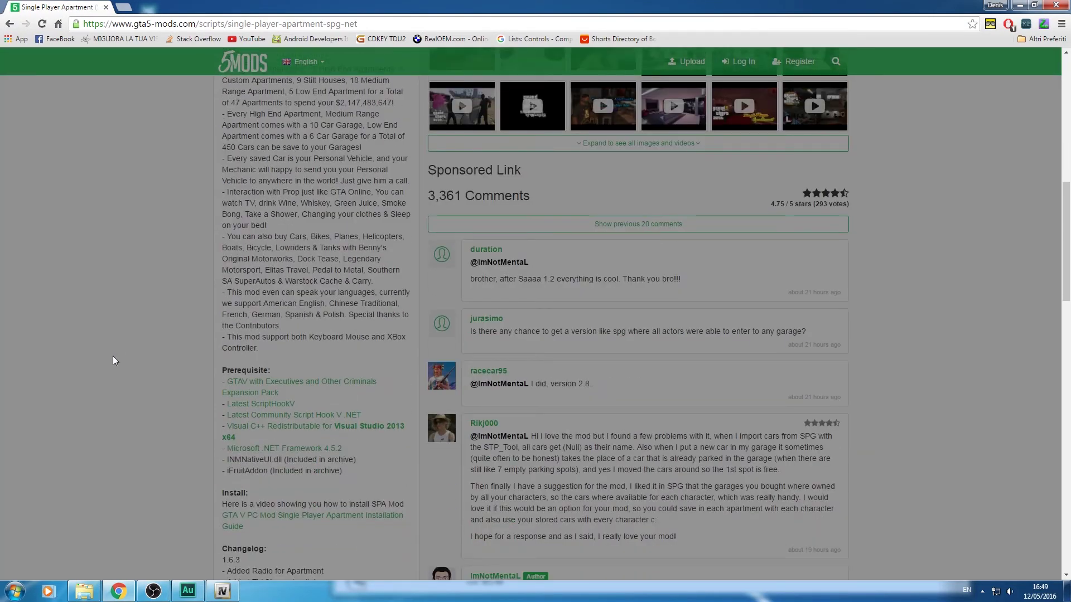
Open the ScriptHookV and Community Script Hook V .NET prerequisite links in new tabs and download Script Hook V v1.0.678.1
{"action": "middle_click", "coordinate": [280, 406]}
{"action": "middle_click", "coordinate": [291, 417]}
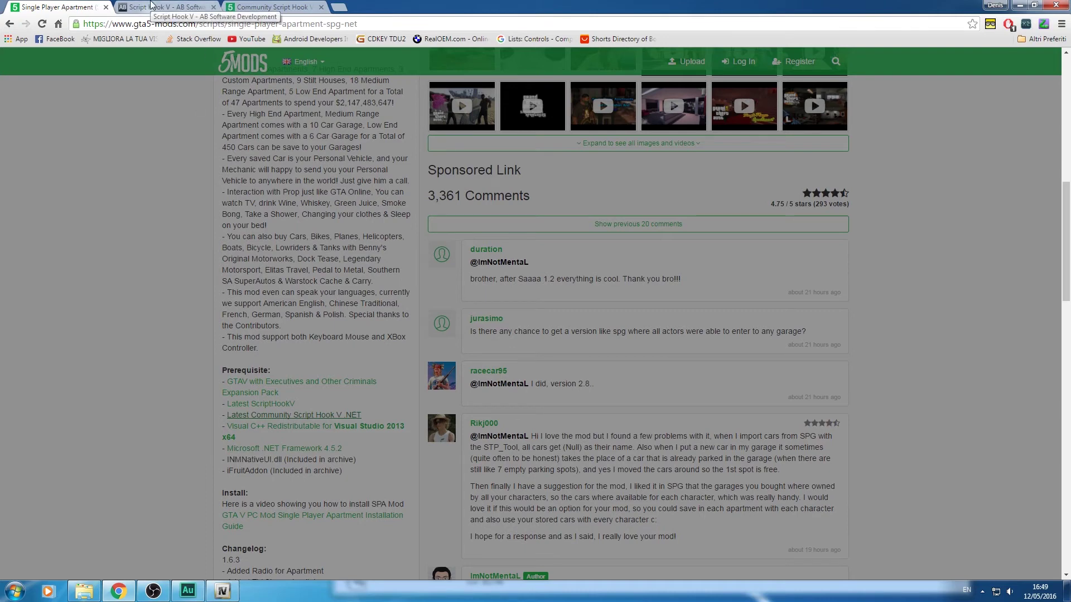
{"action": "left_click", "coordinate": [152, 6]}
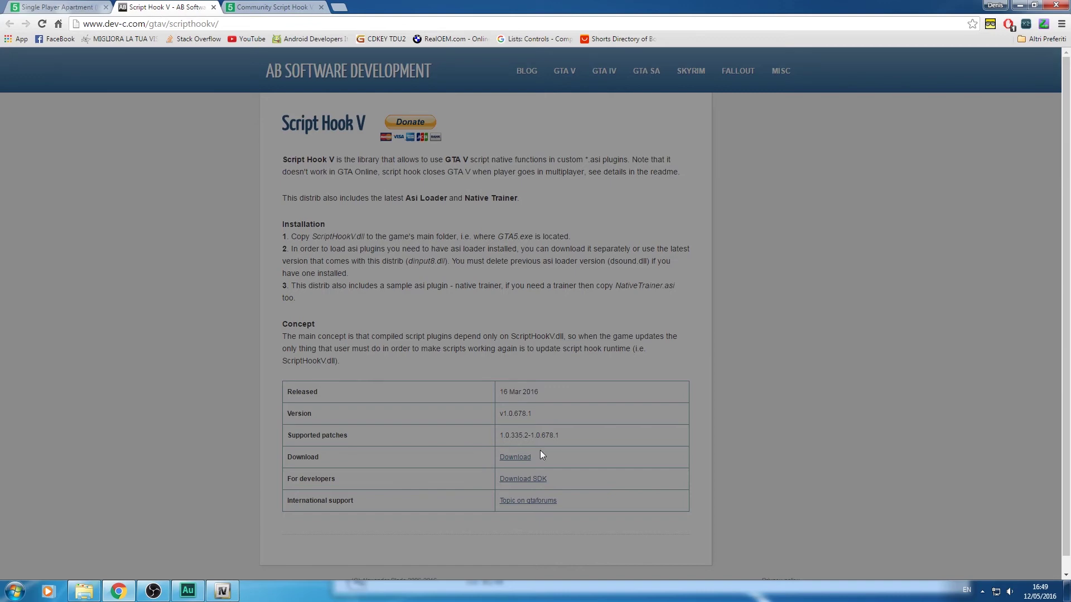
{"action": "left_click", "coordinate": [515, 457]}
Follow the Community Script Hook V .NET page to its GitHub releases and download ScriptHookVDotNet.zip from v2.8
{"action": "key", "text": "ctrl+Tab"}
{"action": "scroll", "coordinate": [189, 322], "scroll_direction": "down", "scroll_amount": 5}
{"action": "scroll", "coordinate": [273, 322], "scroll_direction": "up", "scroll_amount": 5}
{"action": "left_click", "coordinate": [348, 263]}
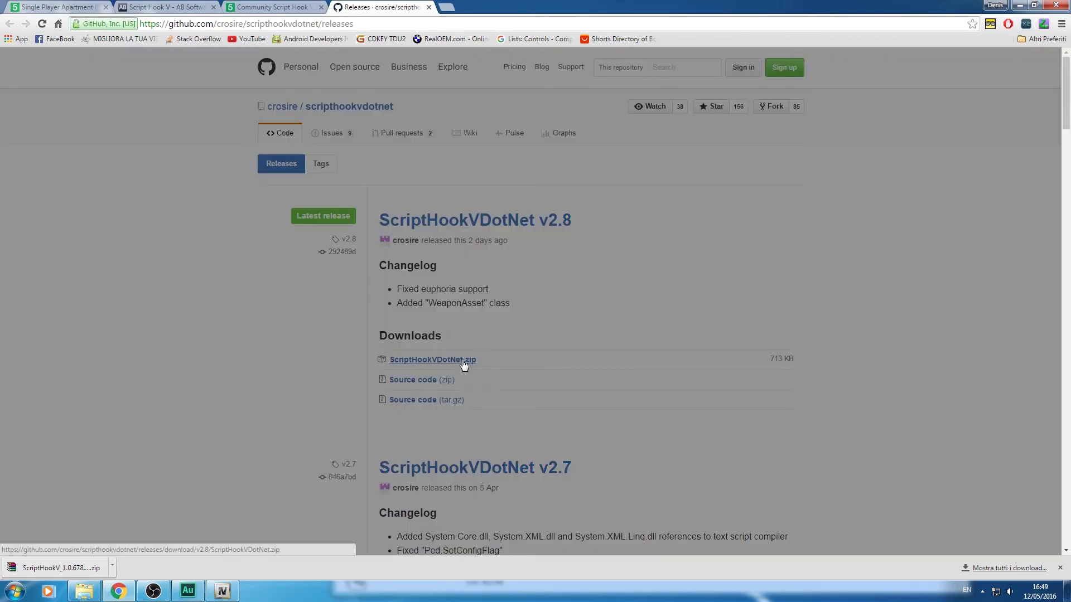
{"action": "left_click", "coordinate": [462, 360]}
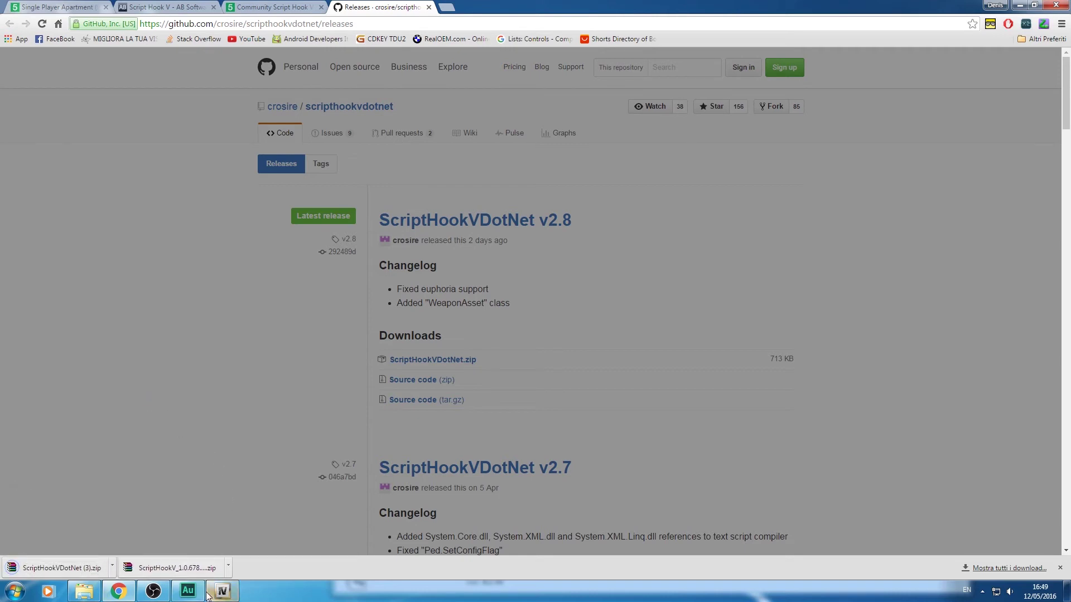
Show the GTA 5 main folder in Windows Explorer and open the downloaded ScriptHookV archive in WinRAR
{"action": "left_click", "coordinate": [83, 591]}
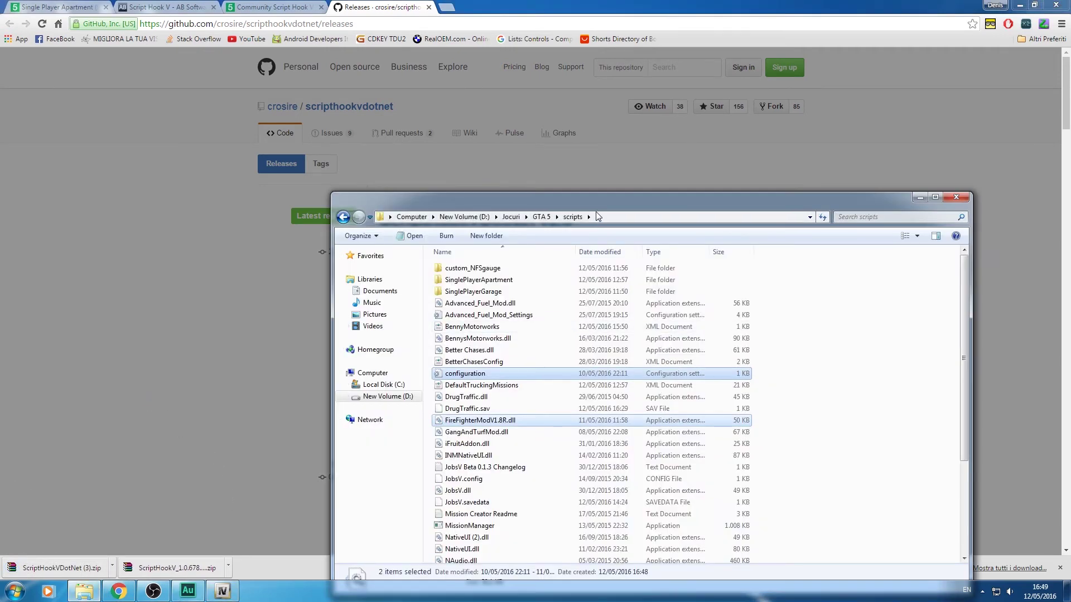
{"action": "left_click_drag", "start_coordinate": [595, 208], "coordinate": [624, 138]}
{"action": "left_click", "coordinate": [373, 146]}
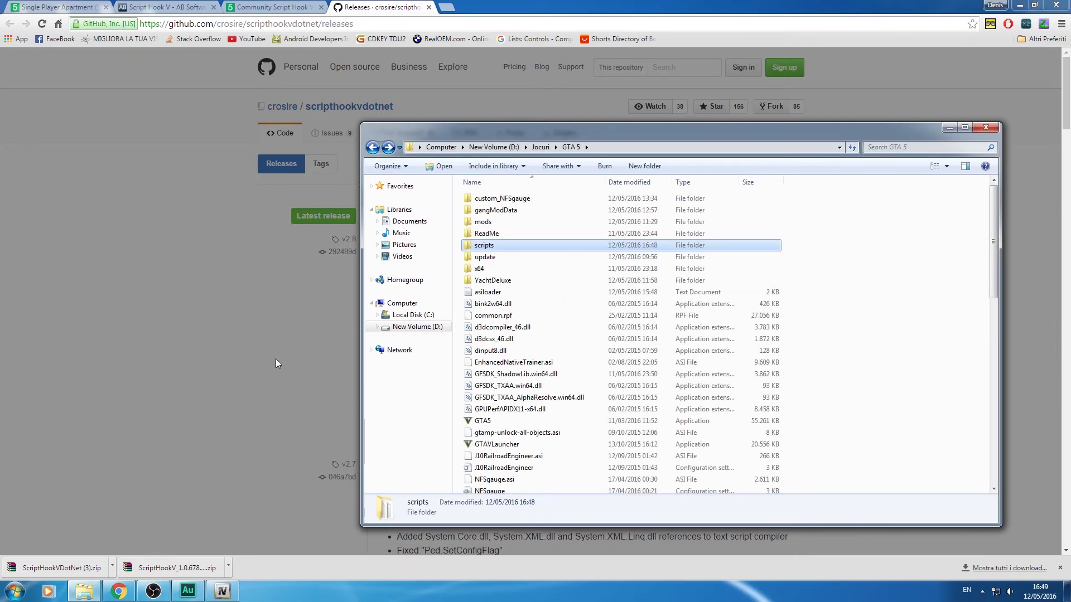
{"action": "left_click", "coordinate": [160, 566]}
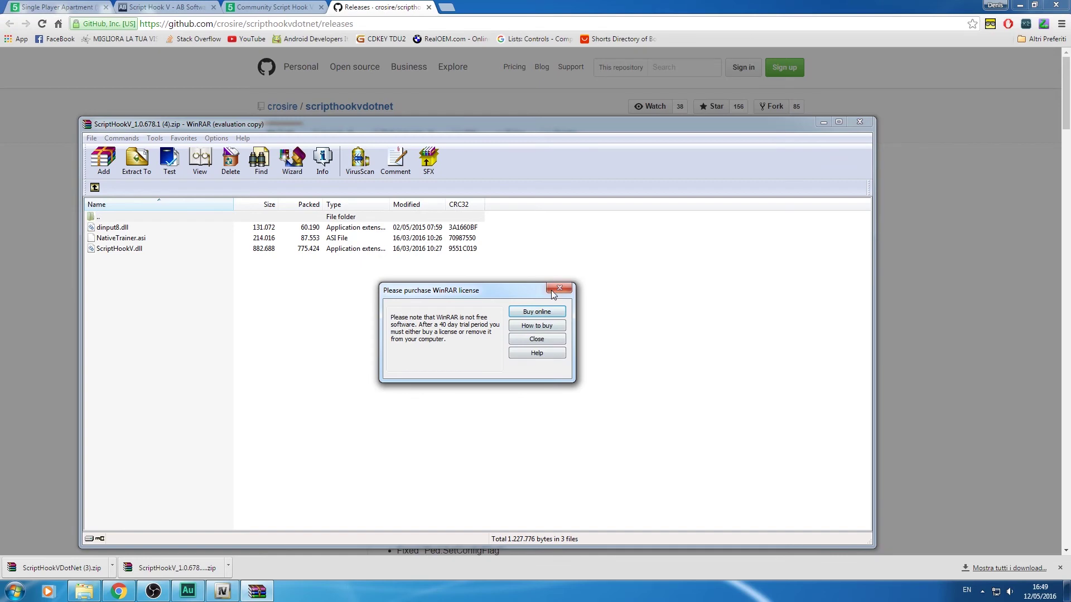
{"action": "left_click", "coordinate": [558, 288]}
{"action": "key", "text": "alt+Tab"}
Copy dinput8.dll and ScriptHookV.dll from the archive into the GTA 5 main folder, replacing the existing files
{"action": "left_click", "coordinate": [119, 248]}
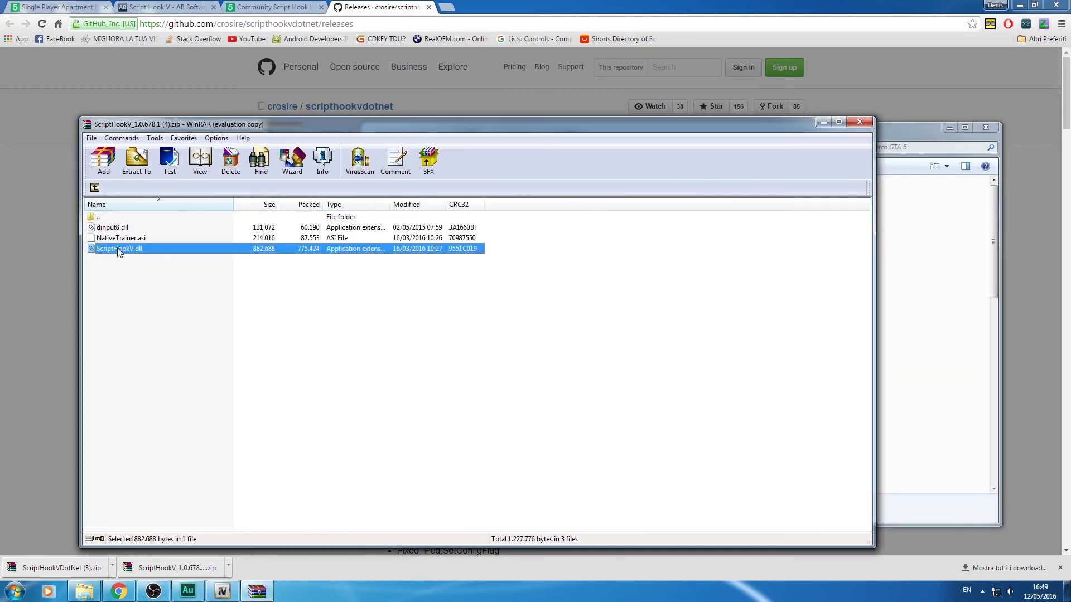
{"action": "left_click", "coordinate": [119, 227], "text": "ctrl"}
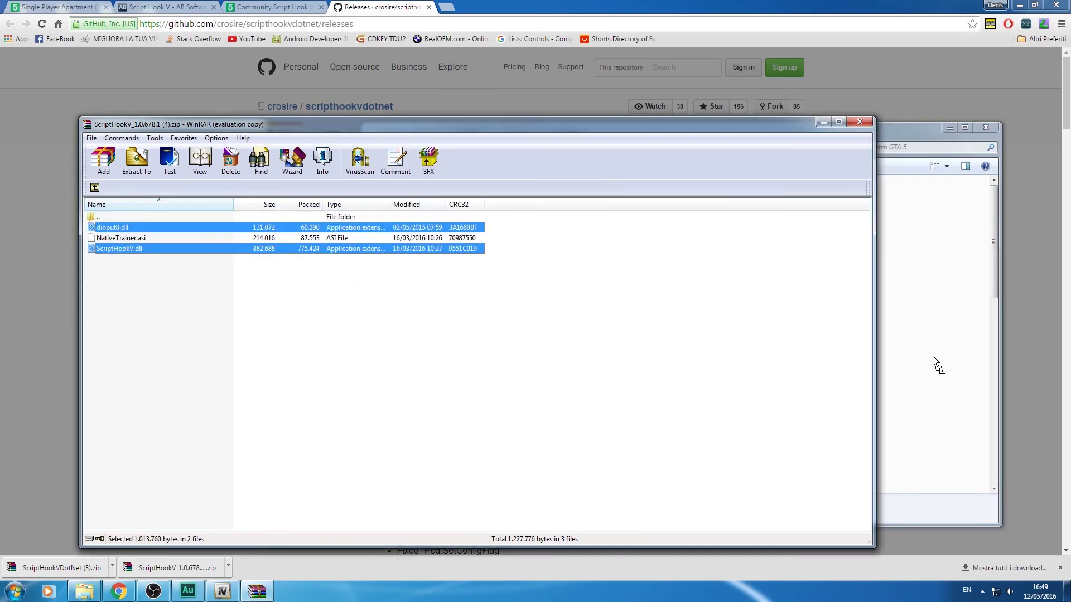
{"action": "left_click_drag", "start_coordinate": [939, 365], "coordinate": [939, 365]}
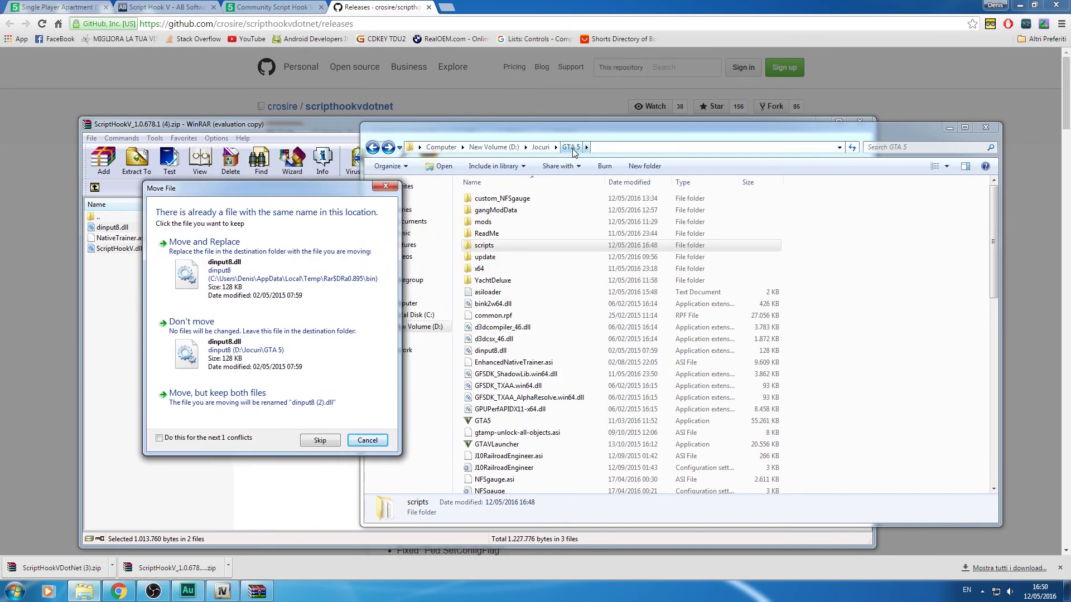
{"action": "left_click", "coordinate": [373, 148]}
{"action": "double_click", "coordinate": [485, 234]}
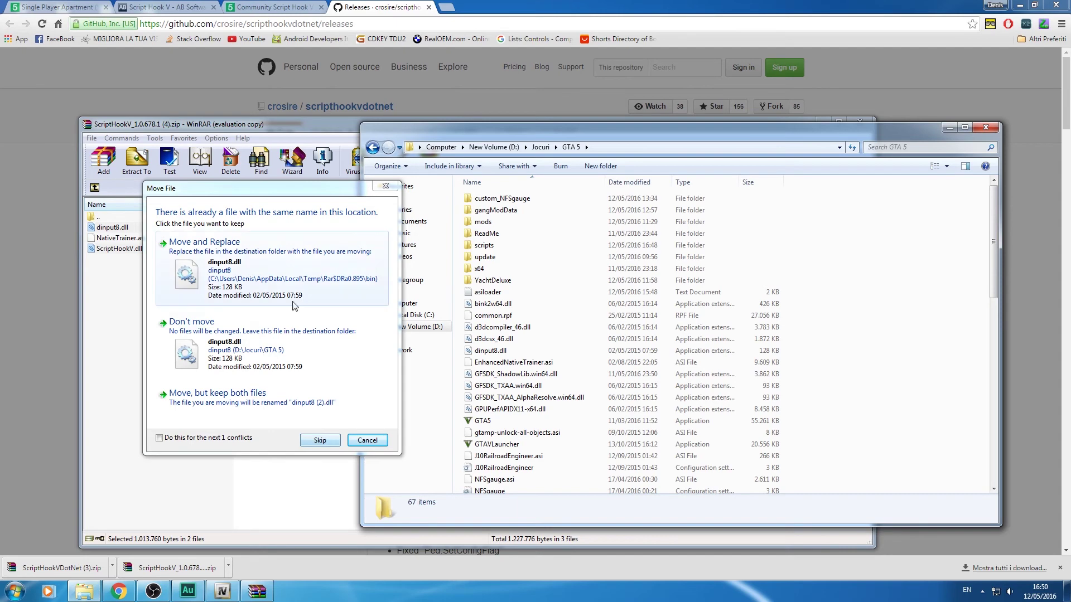
{"action": "left_click", "coordinate": [252, 274]}
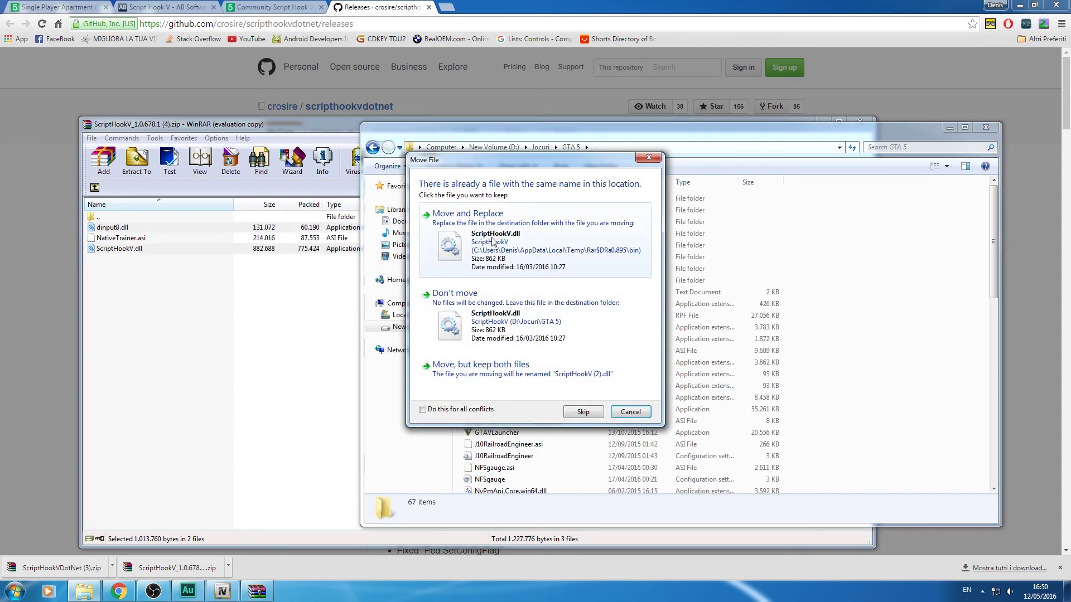
{"action": "left_click", "coordinate": [468, 214]}
{"action": "left_click", "coordinate": [328, 294]}
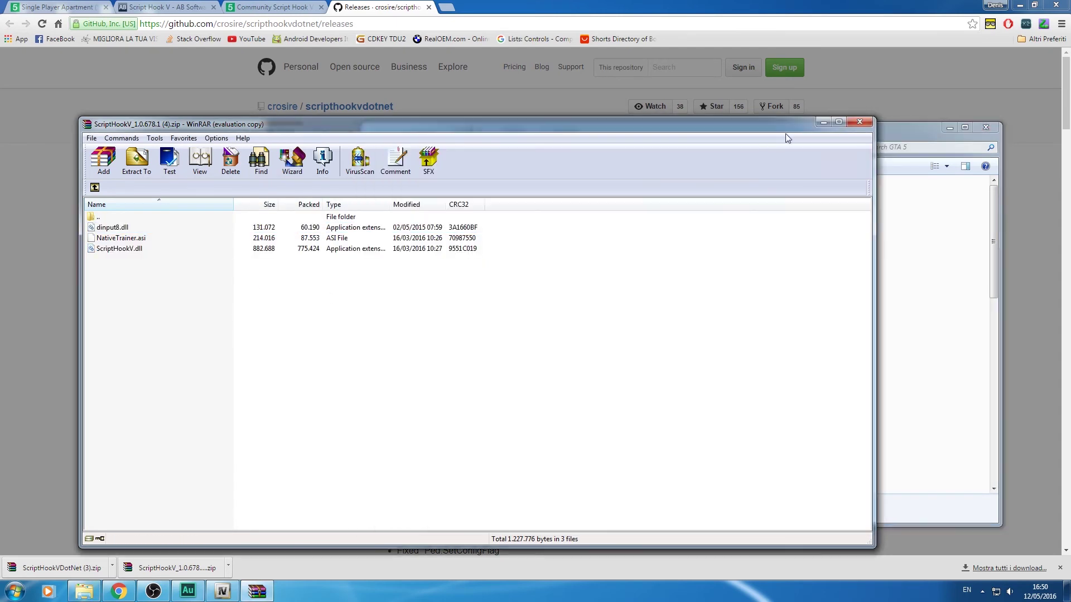
Close the ScriptHookV archive, open the downloaded ScriptHookVDotNet archive in WinRAR and bring up the GTA 5 main folder in Windows Explorer
{"action": "left_click", "coordinate": [865, 124]}
{"action": "left_click", "coordinate": [71, 568]}
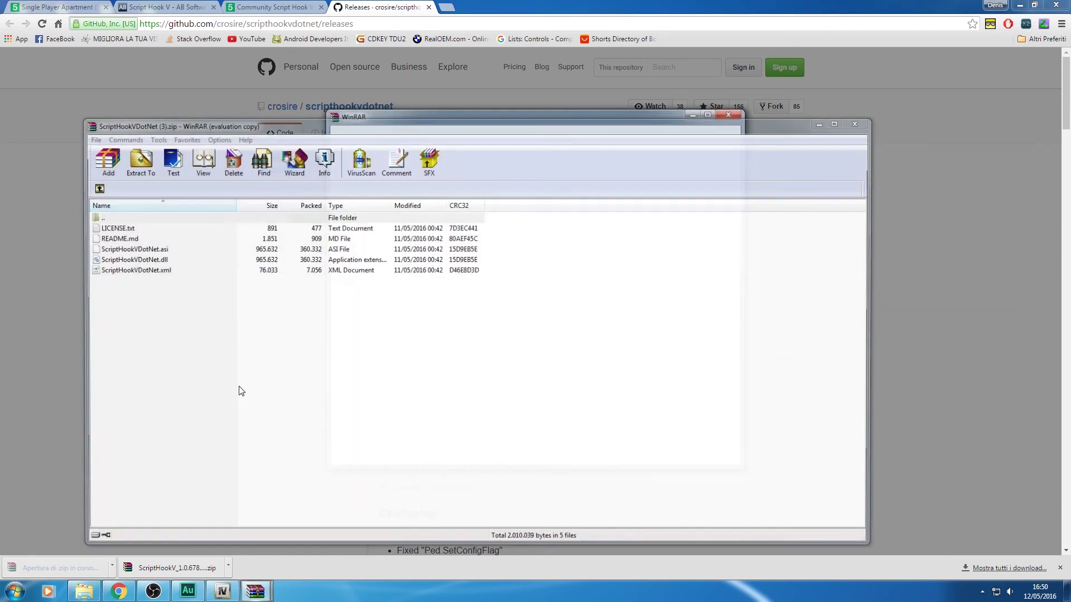
{"action": "left_click", "coordinate": [731, 113]}
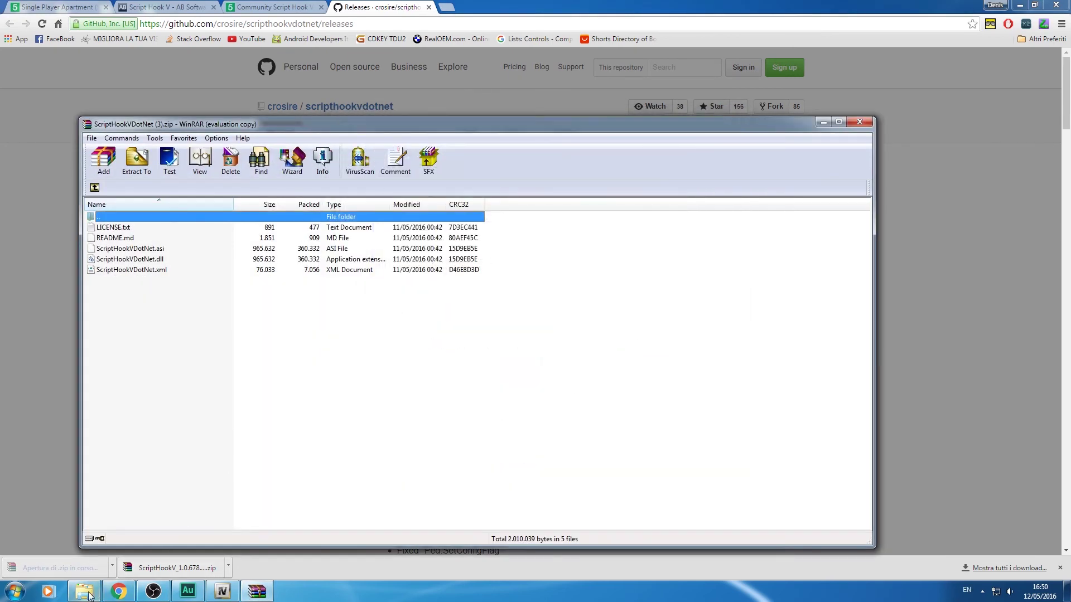
{"action": "left_click", "coordinate": [84, 591]}
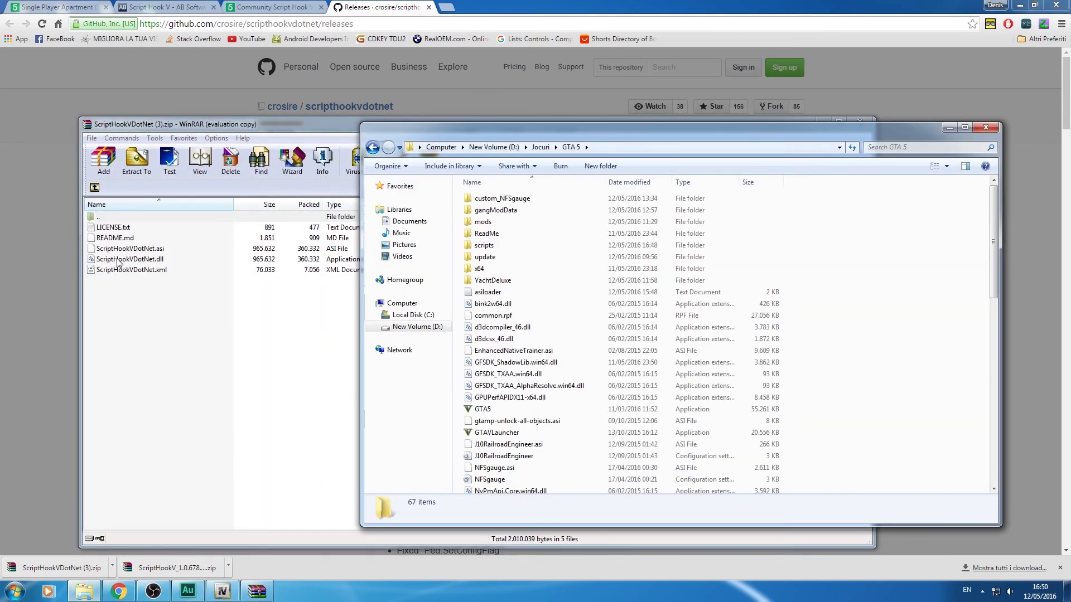
Copy LICENSE.txt and ScriptHookVDotNet.asi, .dll and .xml from the archive into the GTA 5 main folder, and close WinRAR
{"action": "left_click", "coordinate": [117, 260]}
{"action": "left_click", "coordinate": [119, 271], "text": "ctrl"}
{"action": "left_click", "coordinate": [123, 250], "text": "ctrl"}
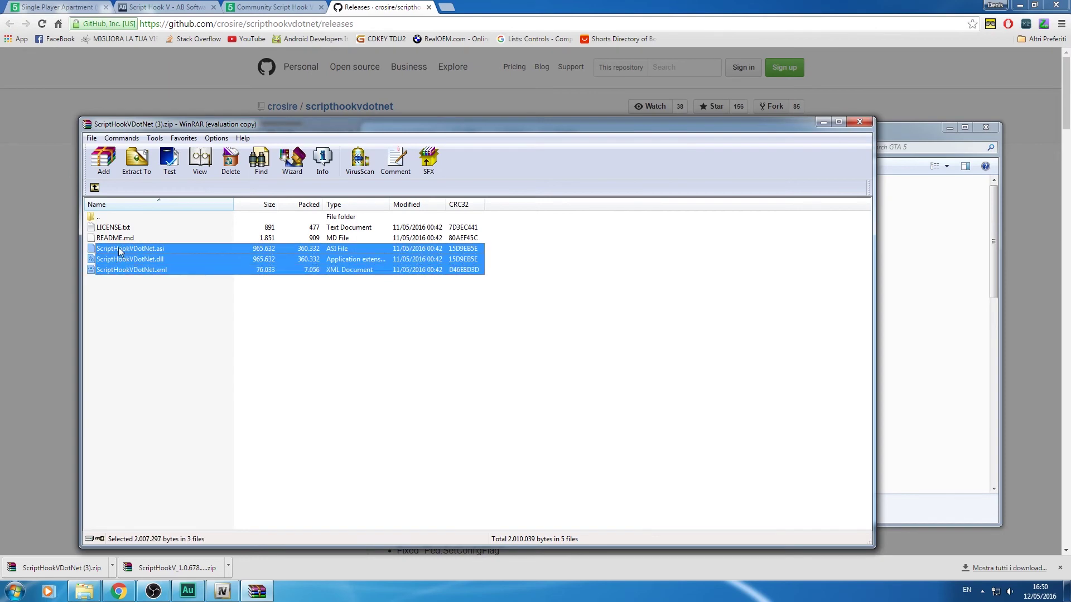
{"action": "left_click", "coordinate": [124, 229], "text": "ctrl"}
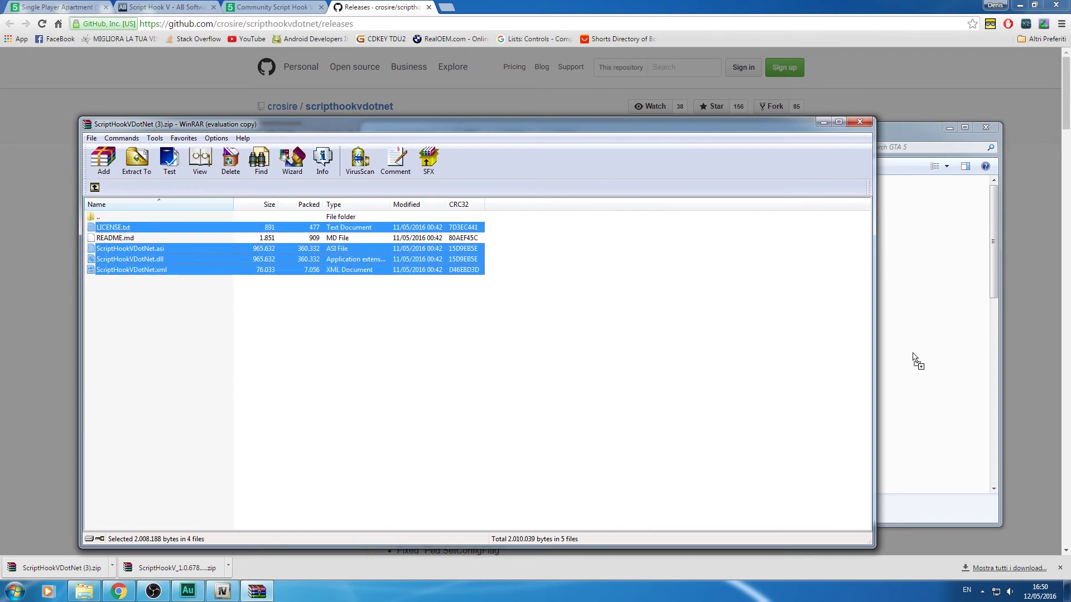
{"action": "left_click_drag", "start_coordinate": [850, 355], "coordinate": [920, 356]}
{"action": "left_click", "coordinate": [496, 252]}
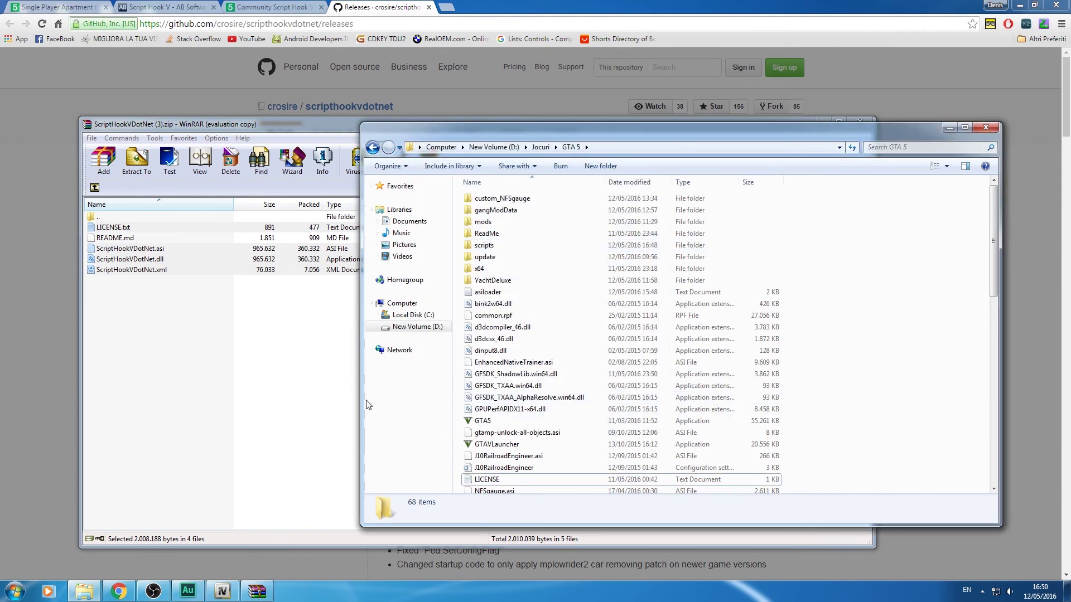
{"action": "left_click", "coordinate": [257, 403]}
{"action": "left_click", "coordinate": [860, 121]}
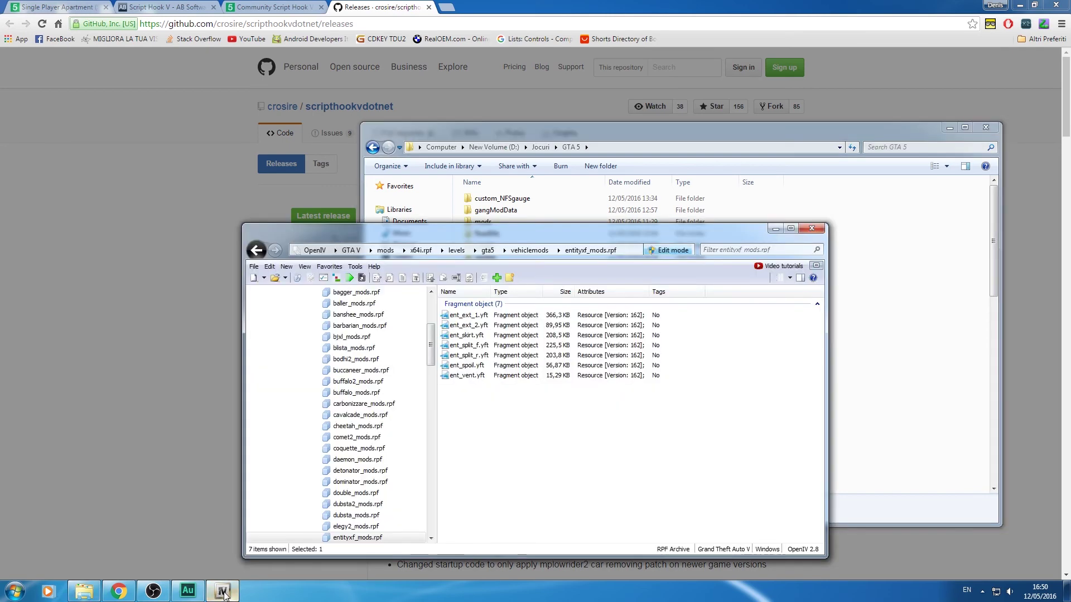
Return to the Community Script Hook V .NET page in Chrome and review its installation instructions
{"action": "left_click", "coordinate": [386, 5]}
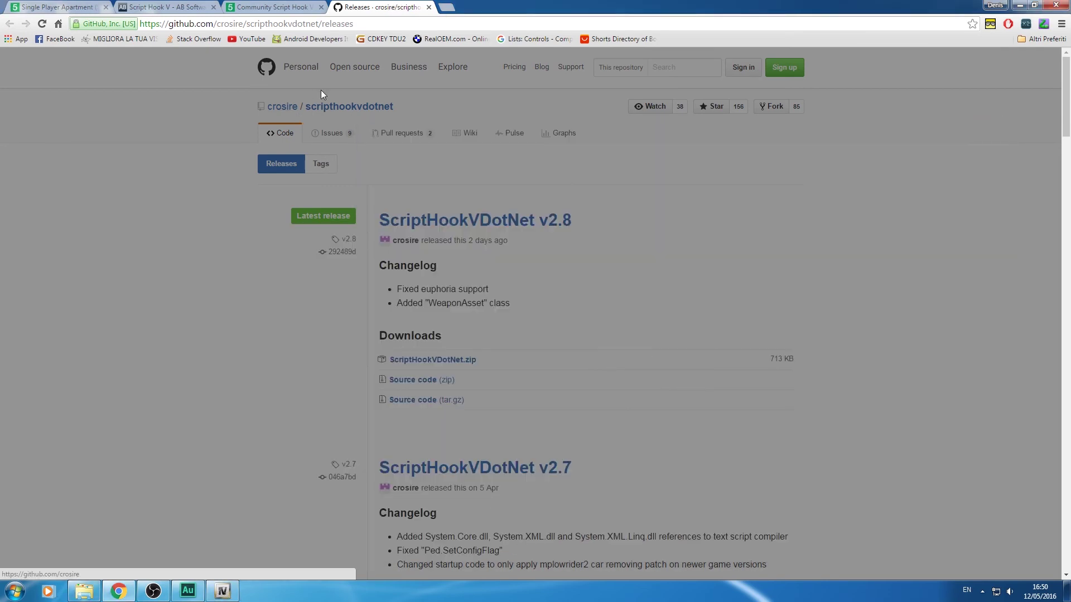
{"action": "key", "text": "ctrl+shift+Tab"}
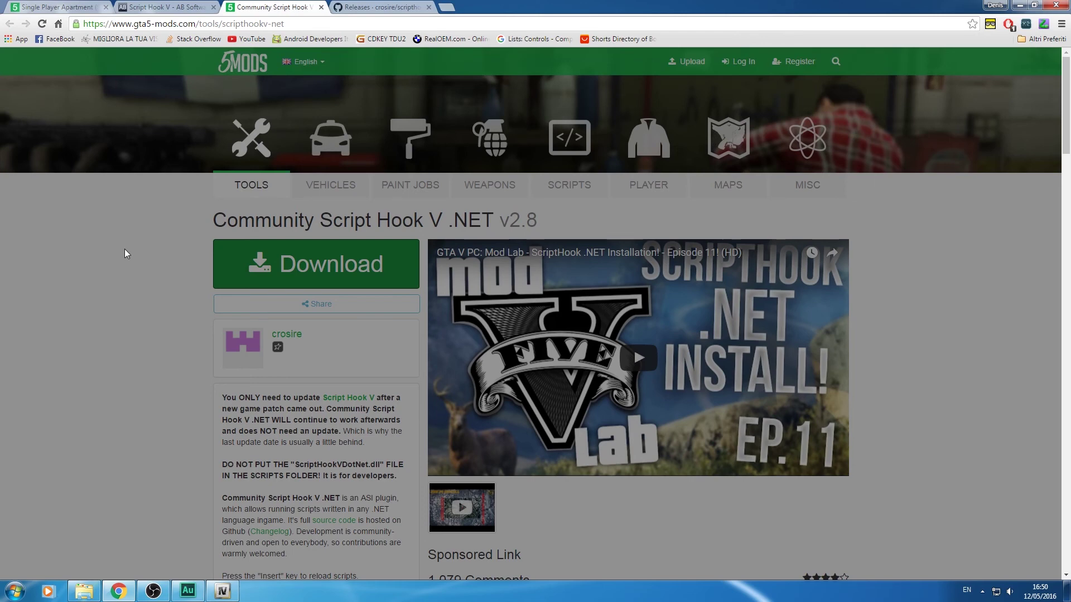
{"action": "scroll", "coordinate": [113, 278], "scroll_direction": "down", "scroll_amount": 5}
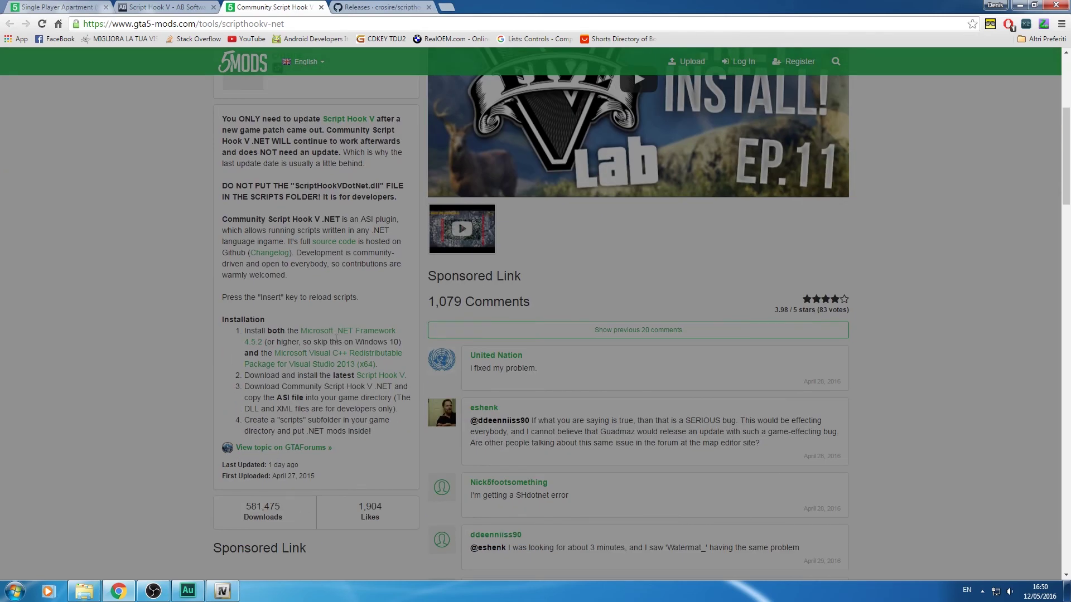
Search Google for openiv in a new tab and open the official openiv.com site
{"action": "left_click", "coordinate": [447, 7]}
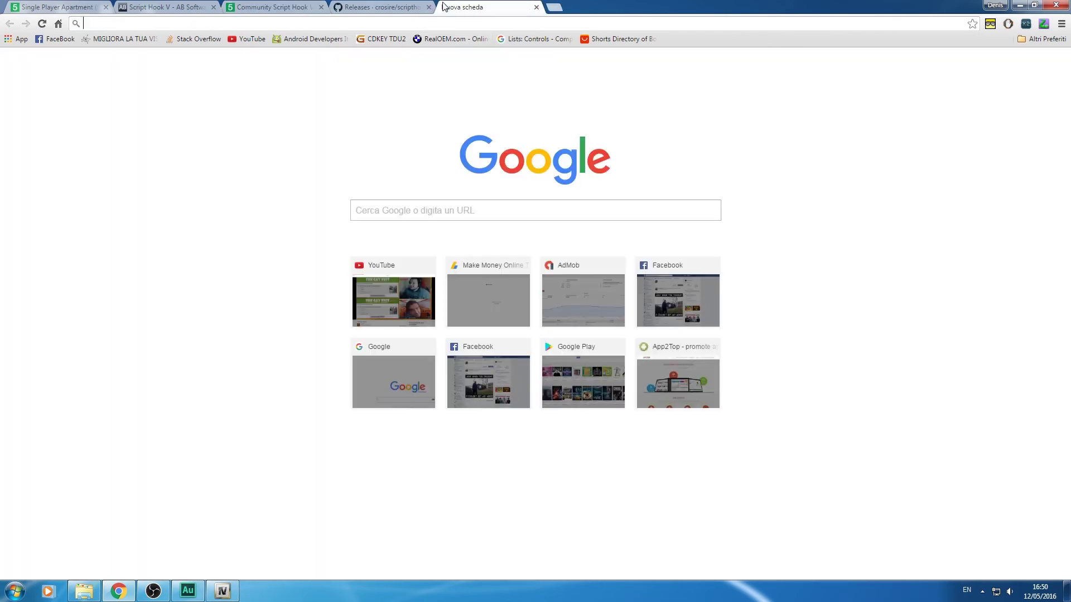
{"action": "type", "text": "openiv"}
{"action": "key", "text": "Return"}
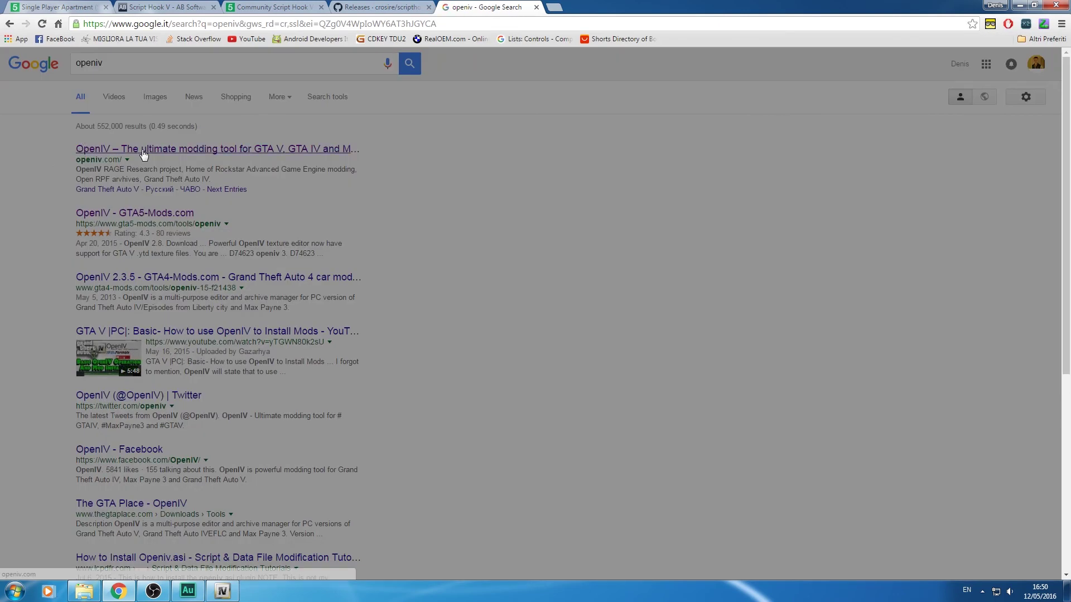
{"action": "left_click", "coordinate": [143, 150]}
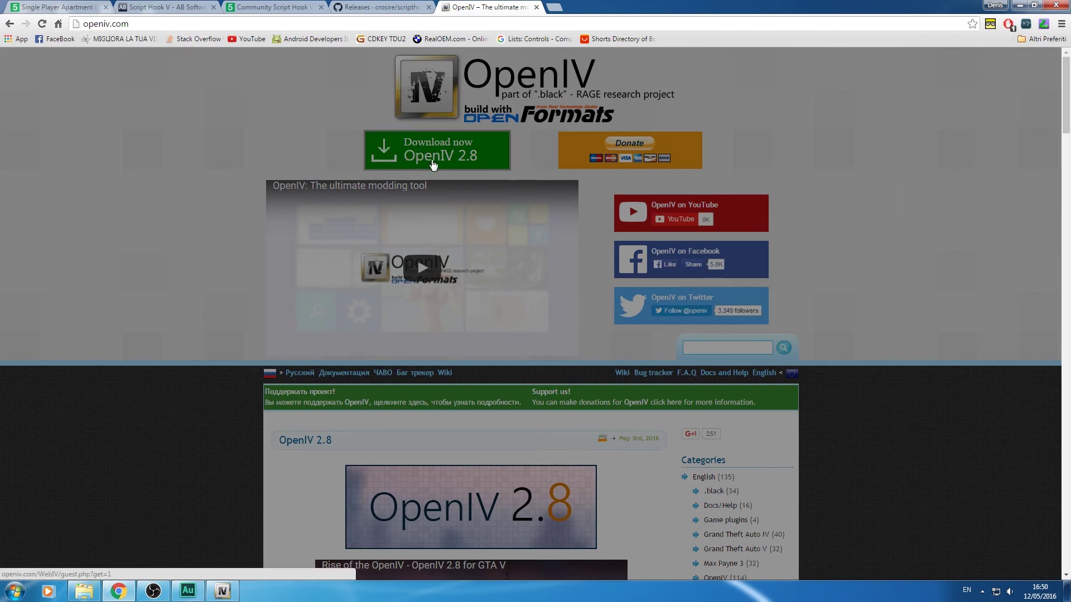
Start the OpenIV 2.8 installer download and cancel it
{"action": "left_click", "coordinate": [432, 159]}
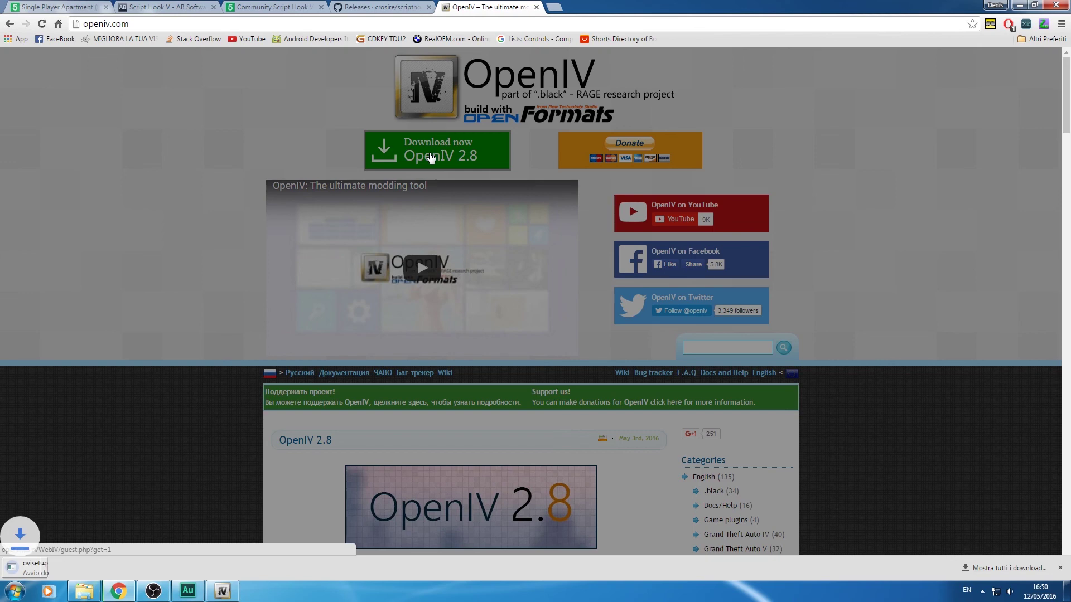
{"action": "right_click", "coordinate": [57, 566]}
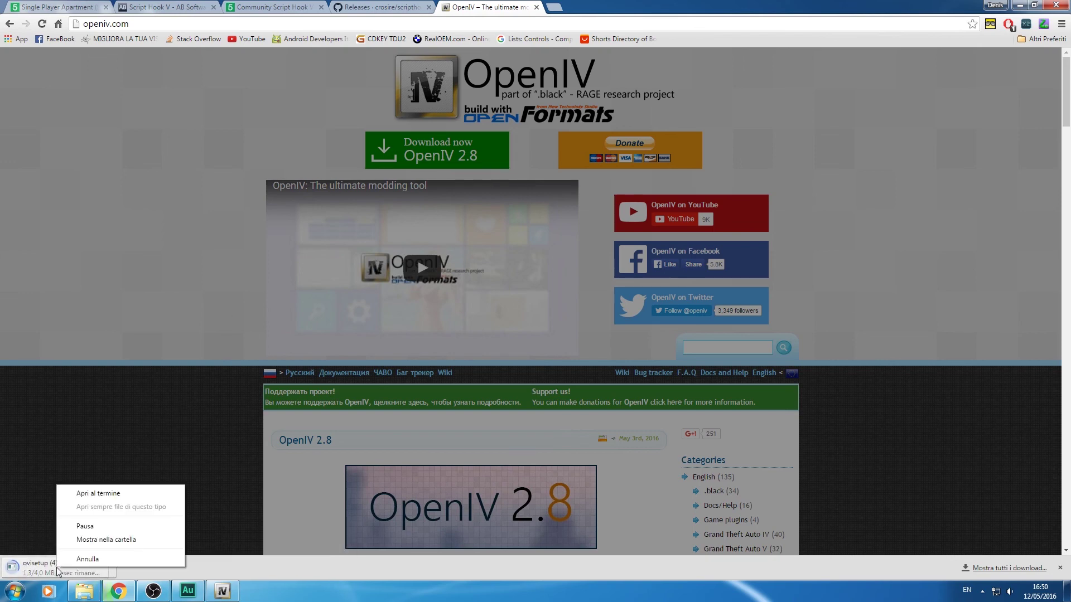
{"action": "left_click", "coordinate": [84, 559]}
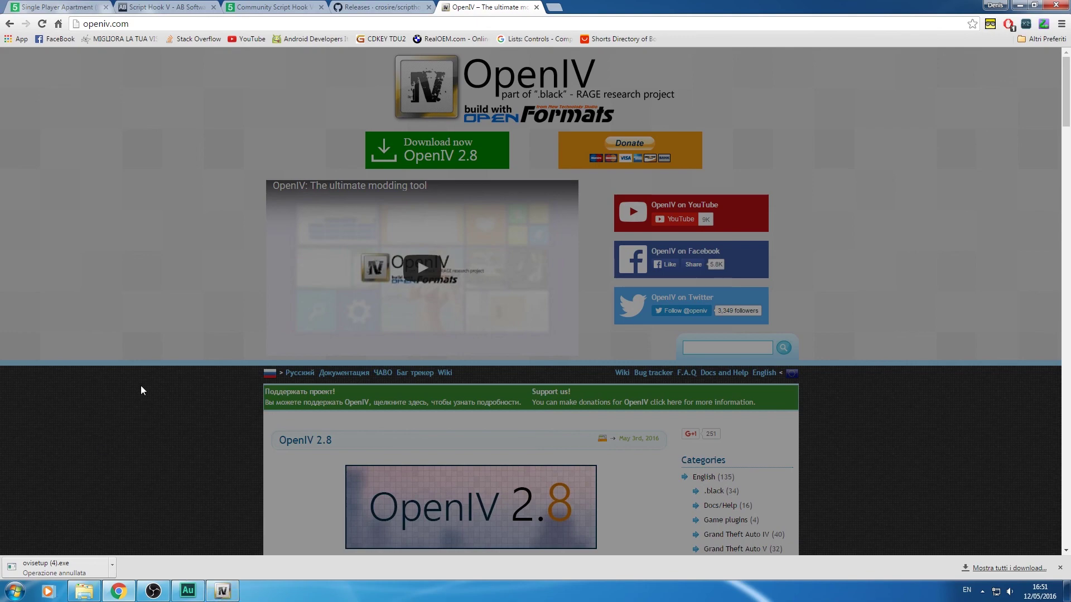
{"action": "left_click", "coordinate": [153, 591]}
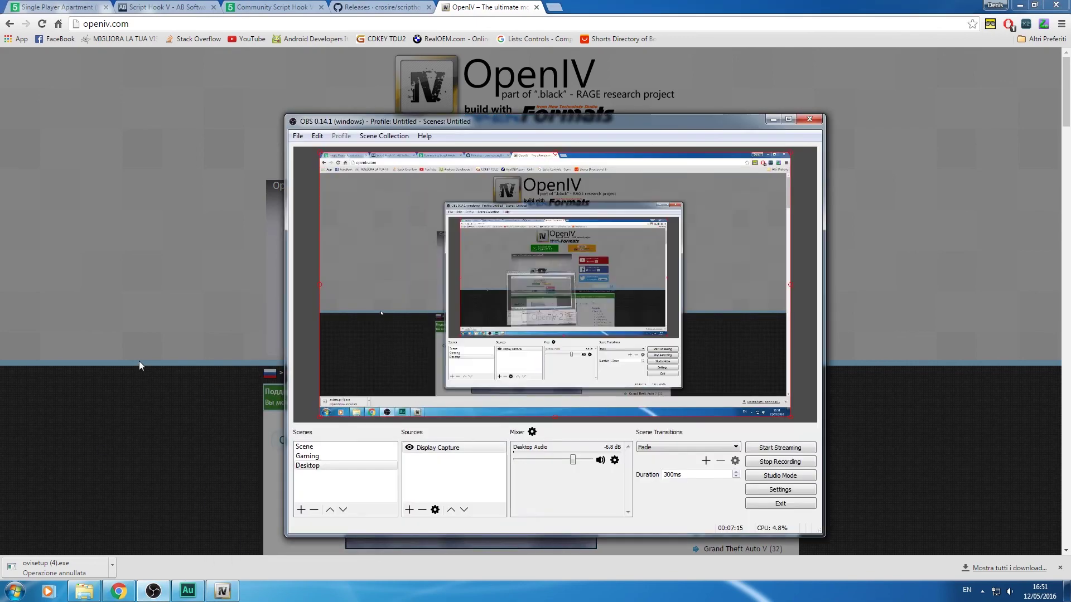
{"action": "left_click", "coordinate": [139, 361]}
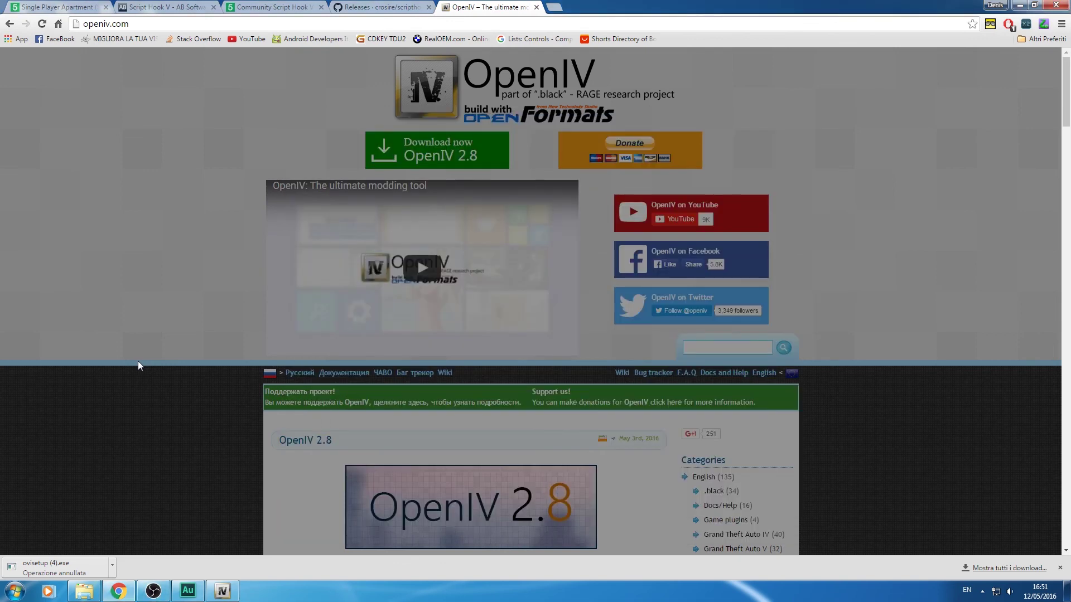